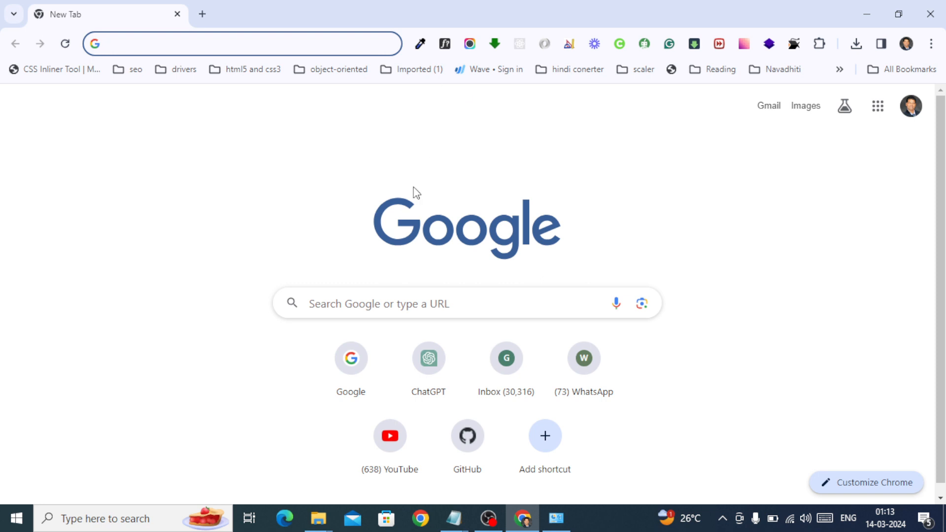
# Search Google for "mysql download" and open the official MySQL Downloads page
pyautogui.click(395, 304)
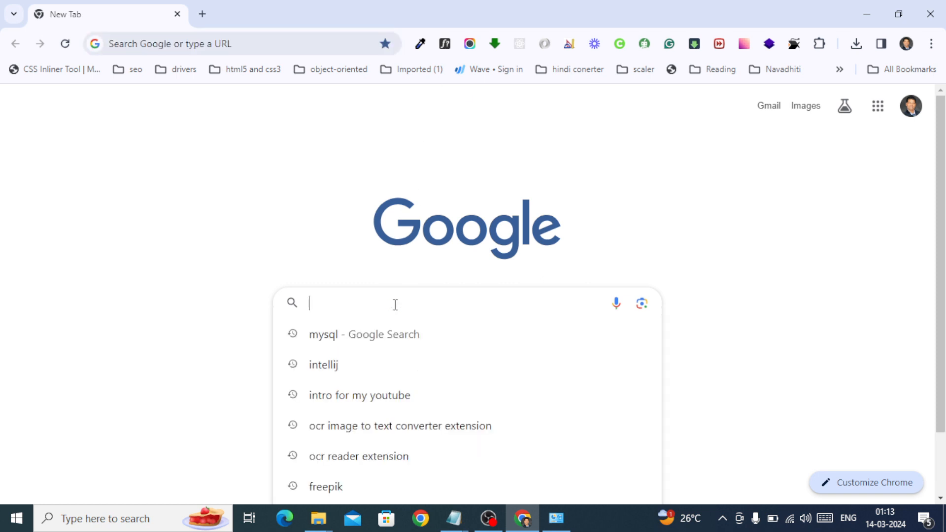
pyautogui.write('mysql')
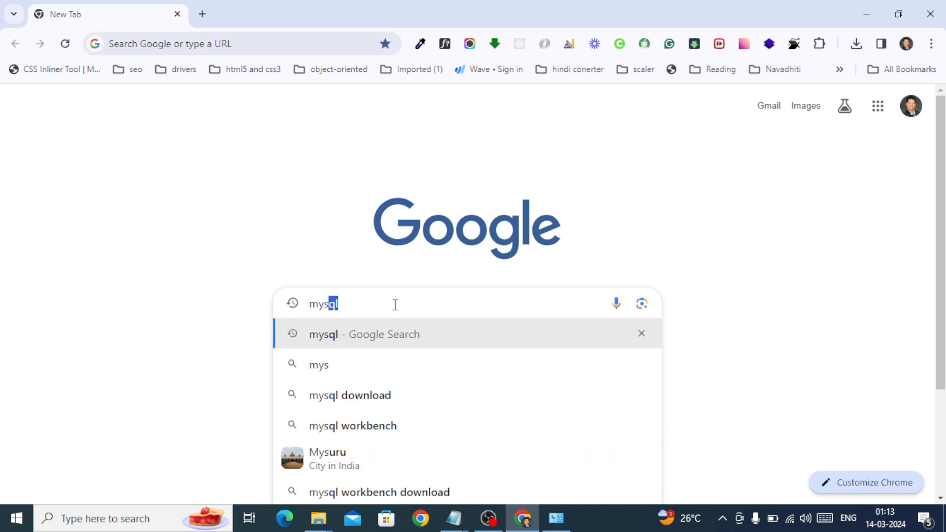
pyautogui.click(359, 398)
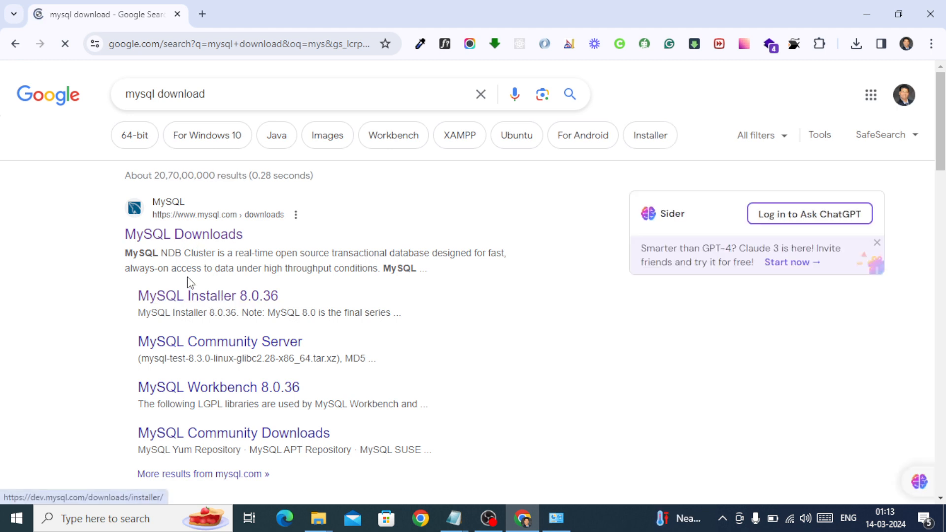
pyautogui.click(196, 238)
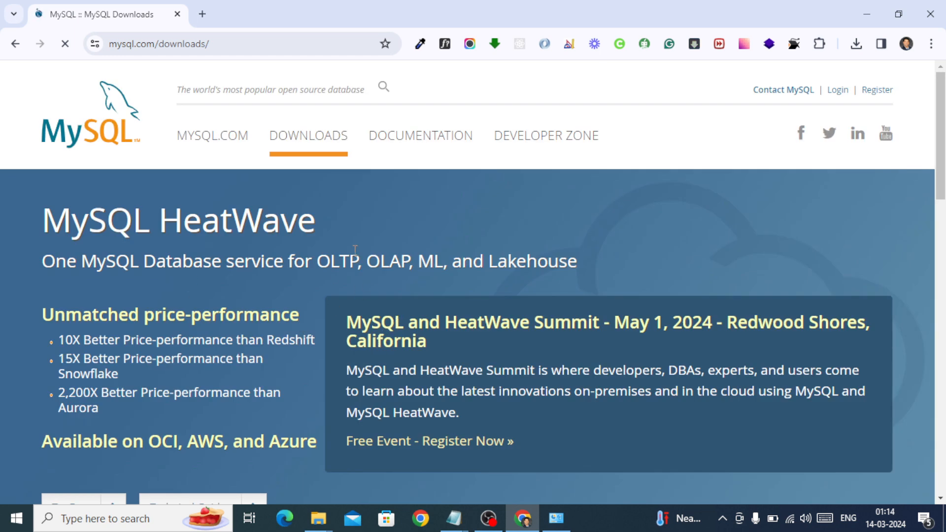
# Open the MySQL Community (GPL) Downloads and go to the MySQL Installer for Windows download options
pyautogui.scroll(-5, 382, 361)
pyautogui.scroll(-5, 382, 362)
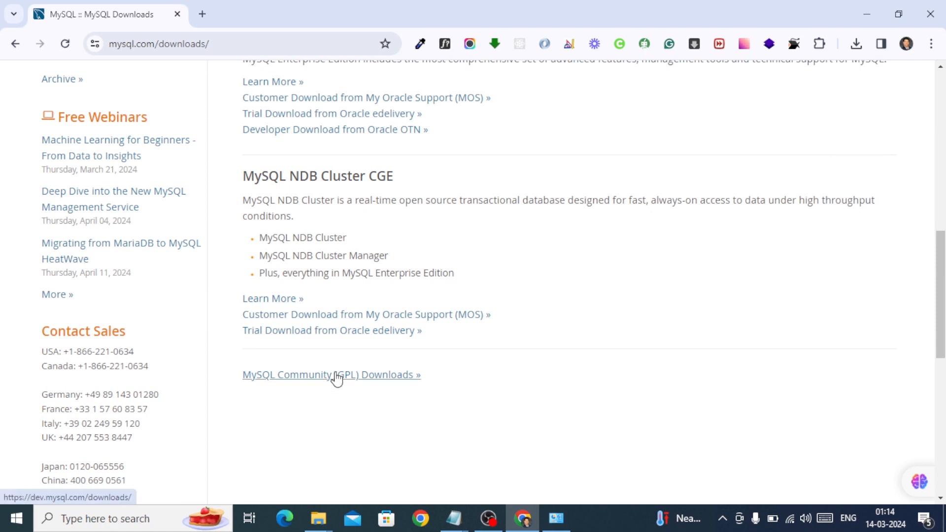
pyautogui.click(337, 377)
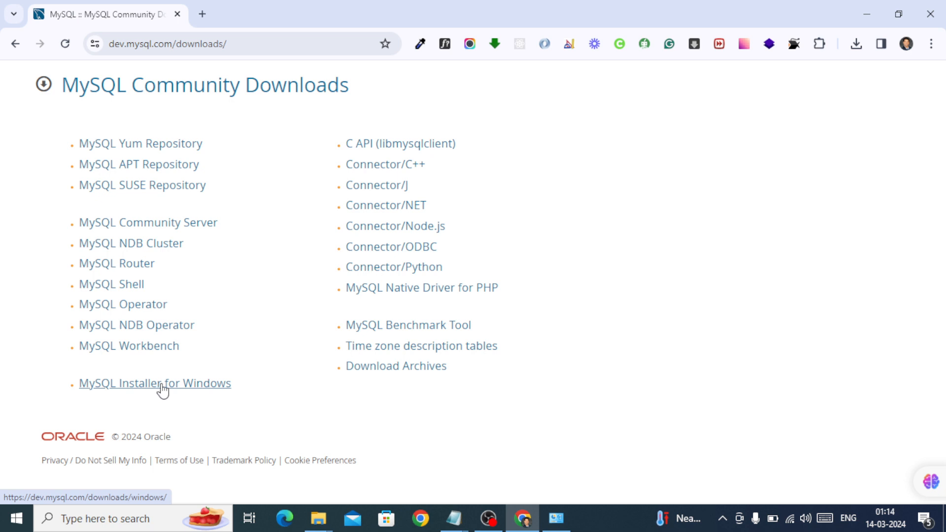
pyautogui.click(161, 385)
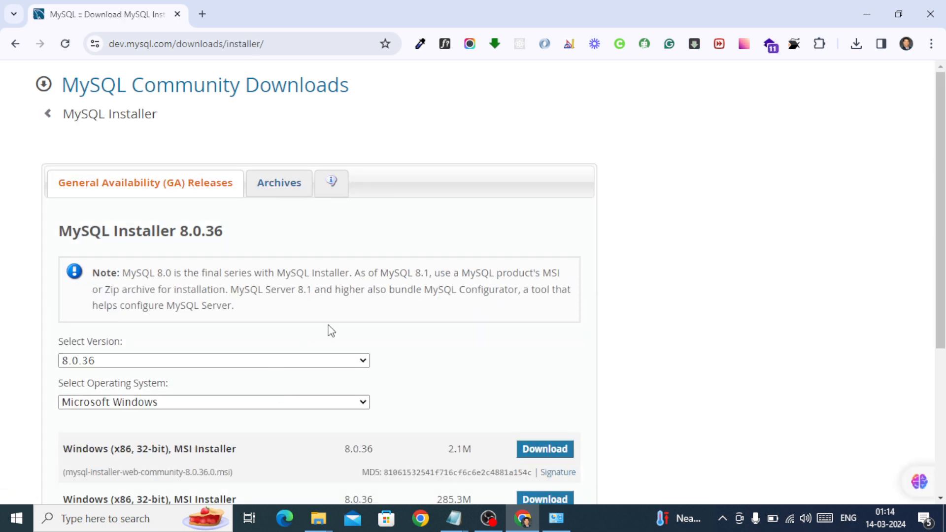
pyautogui.scroll(-3, 408, 323)
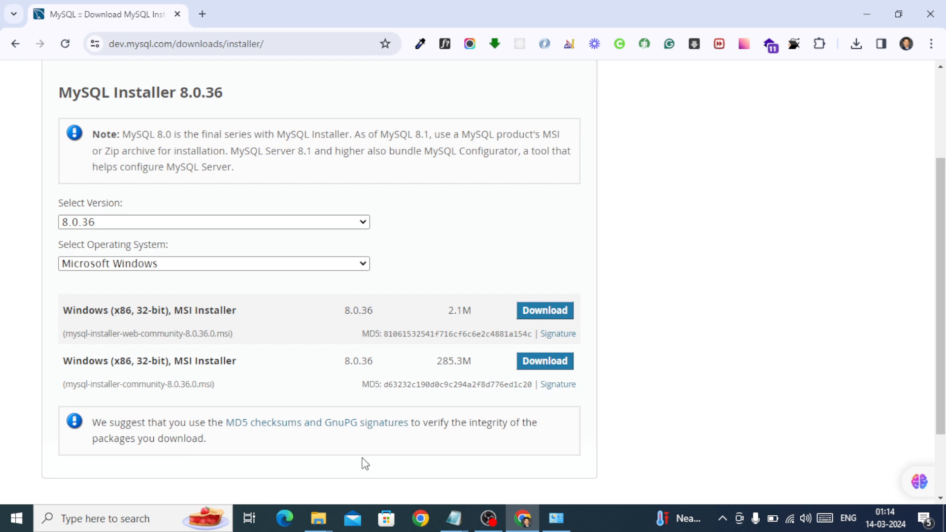
# Switch to the File Explorer folder holding the downloaded installer and run mysql-installer-community-8.0.36.0
pyautogui.moveTo(319, 524)
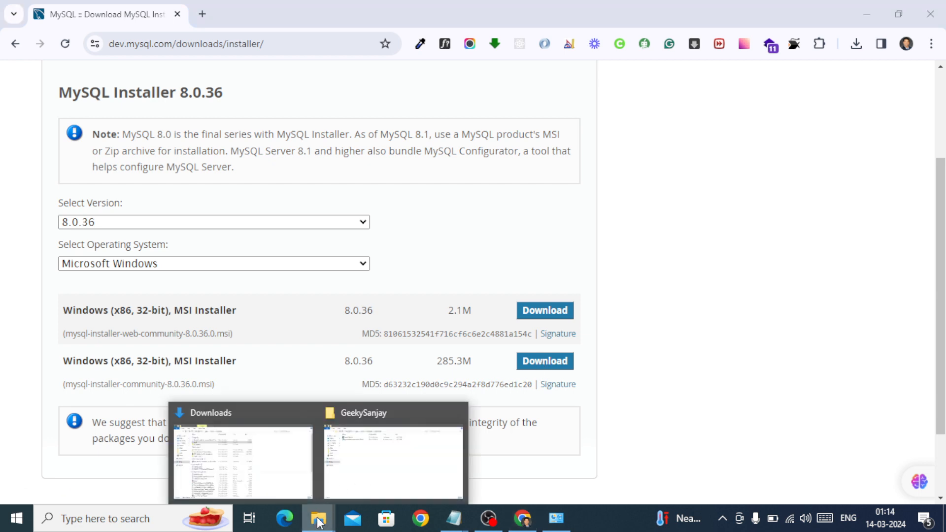
pyautogui.click(349, 461)
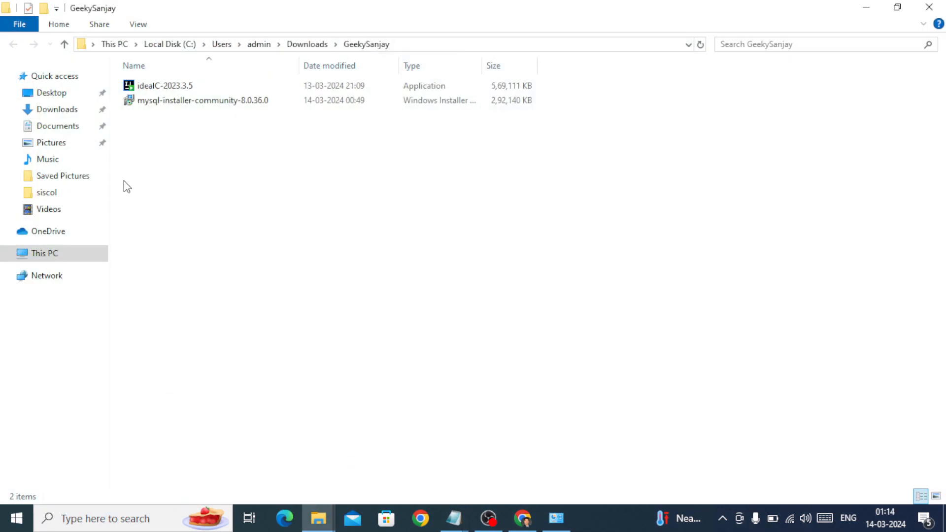
pyautogui.doubleClick(155, 100)
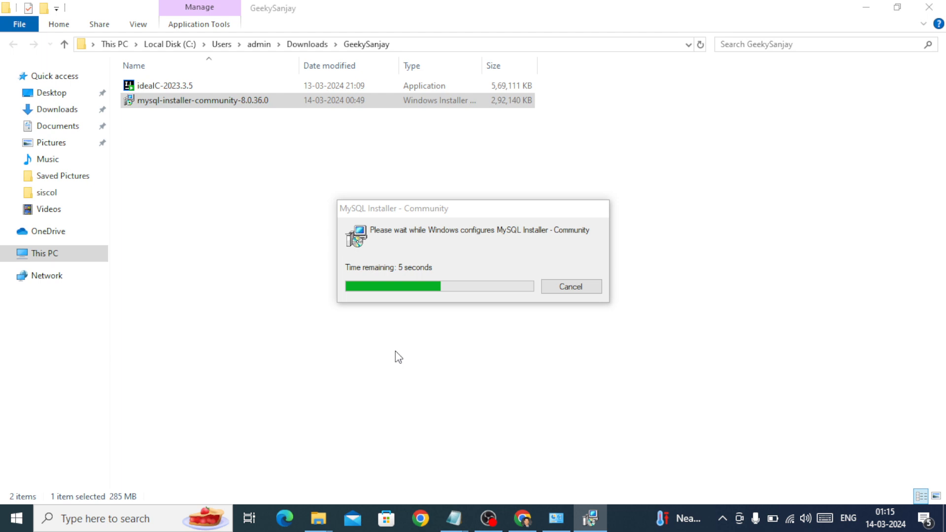
pyautogui.click(428, 284)
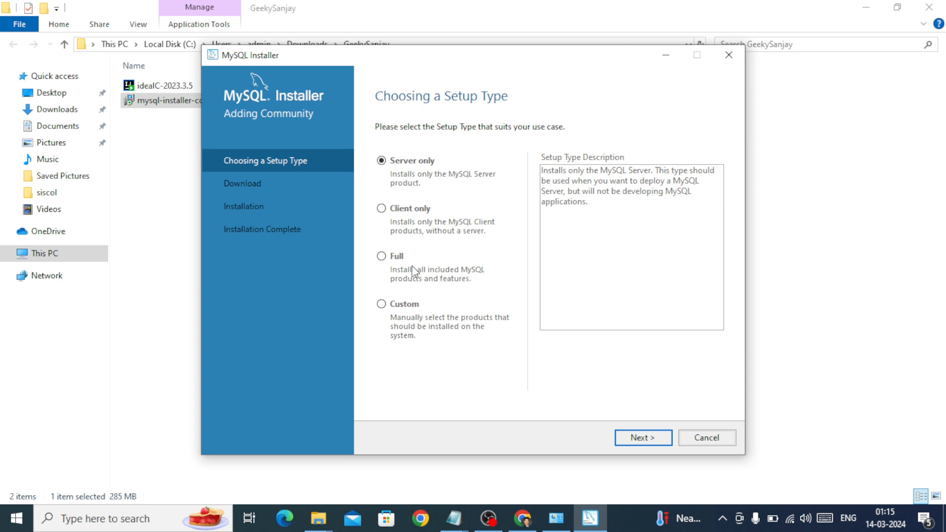
# Choose the Custom setup type, continue to product selection and dismiss the low-battery notice
pyautogui.click(382, 306)
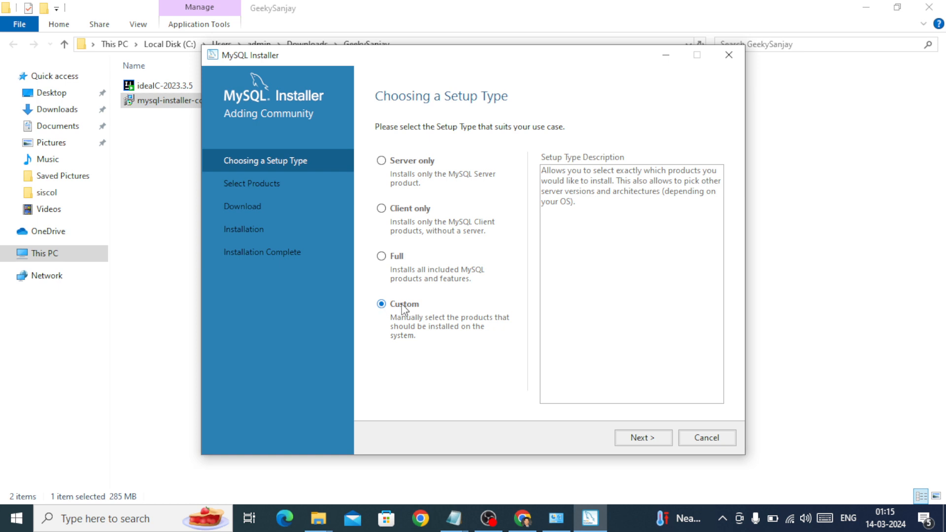
pyautogui.click(643, 439)
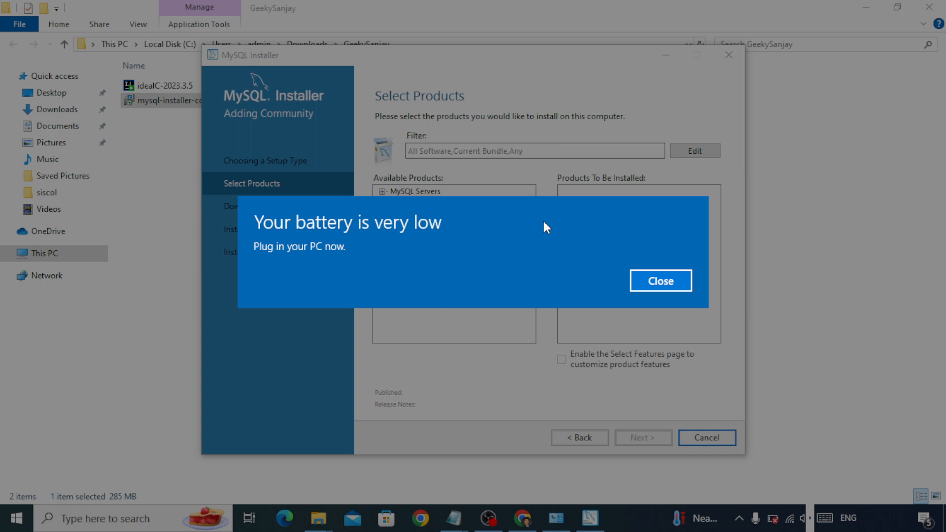
pyautogui.press('Return')
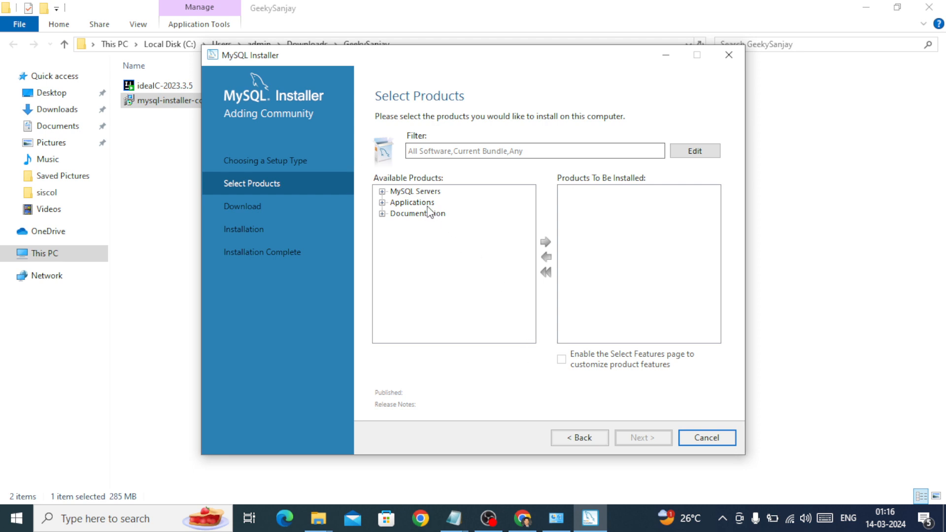
# Expand MySQL Servers down to version 8.0 and add MySQL Server 8.0.36 - X64 to the products to be installed
pyautogui.click(382, 191)
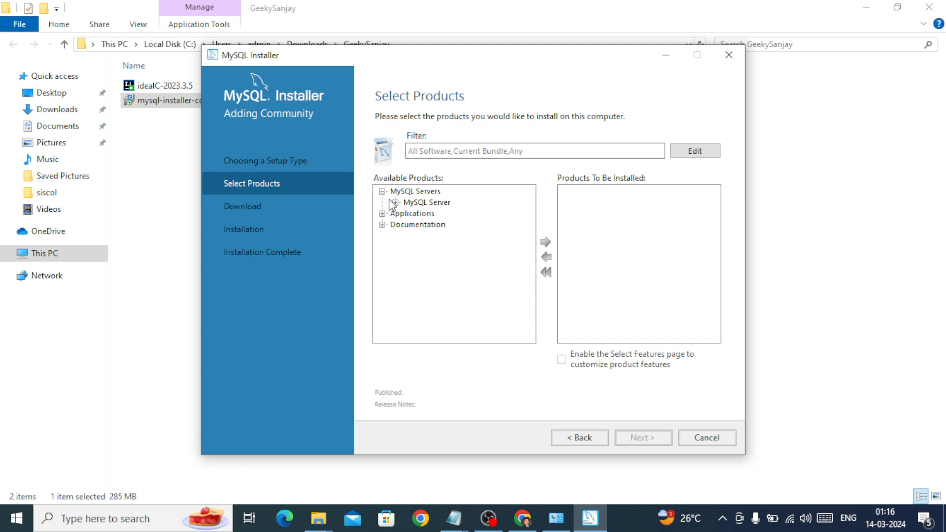
pyautogui.click(395, 203)
pyautogui.click(408, 213)
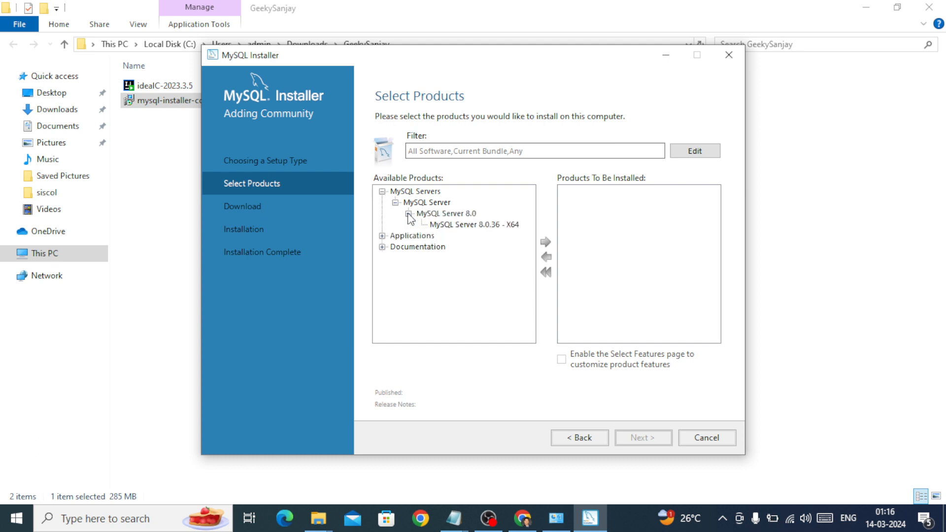
pyautogui.click(440, 226)
pyautogui.click(545, 242)
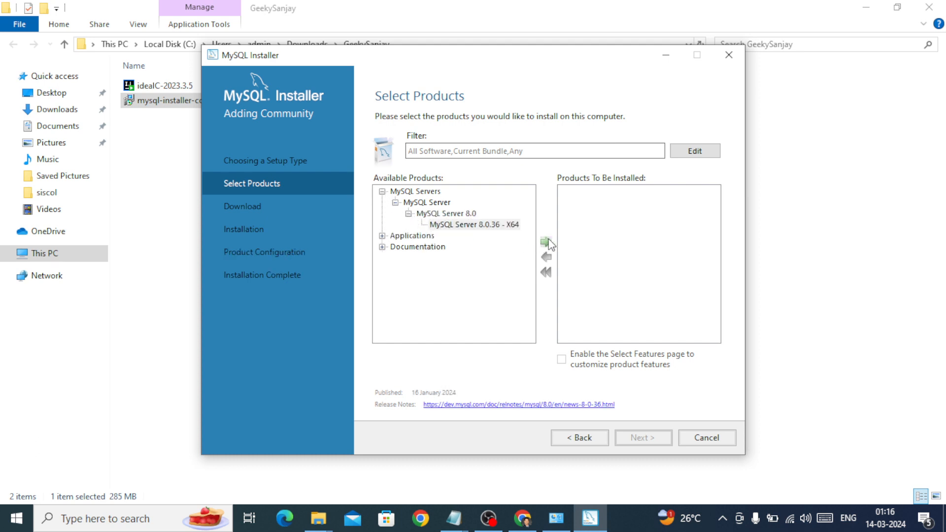
# Expand Applications and add MySQL Workbench 8.0.36 - X64 to the products to be installed
pyautogui.click(382, 236)
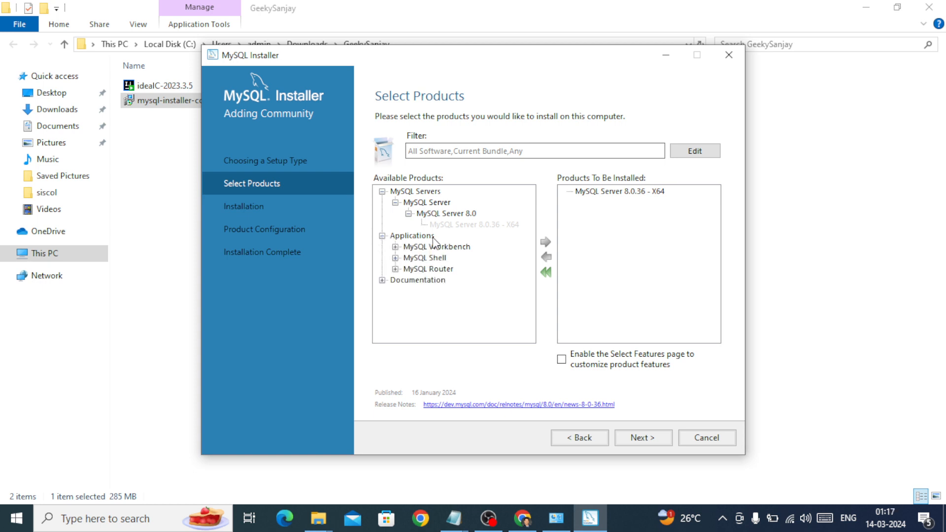
pyautogui.click(395, 247)
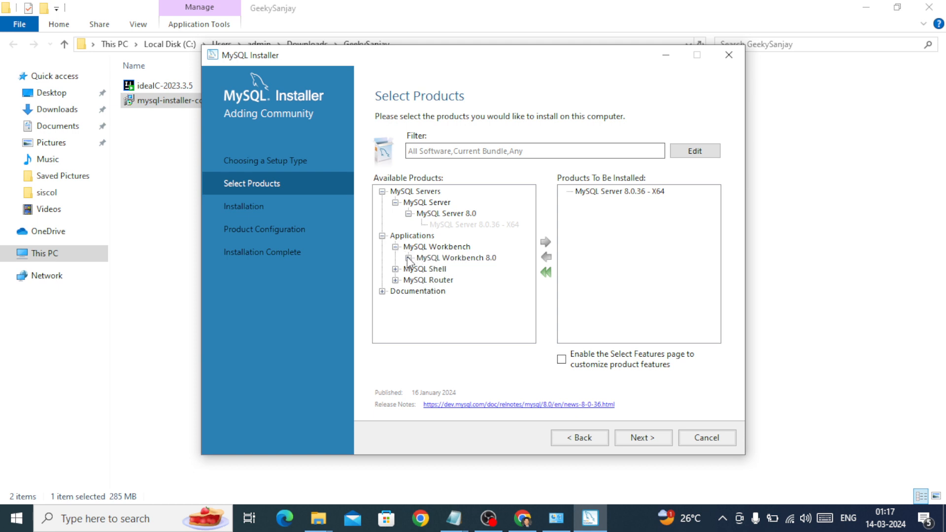
pyautogui.click(409, 257)
pyautogui.click(437, 270)
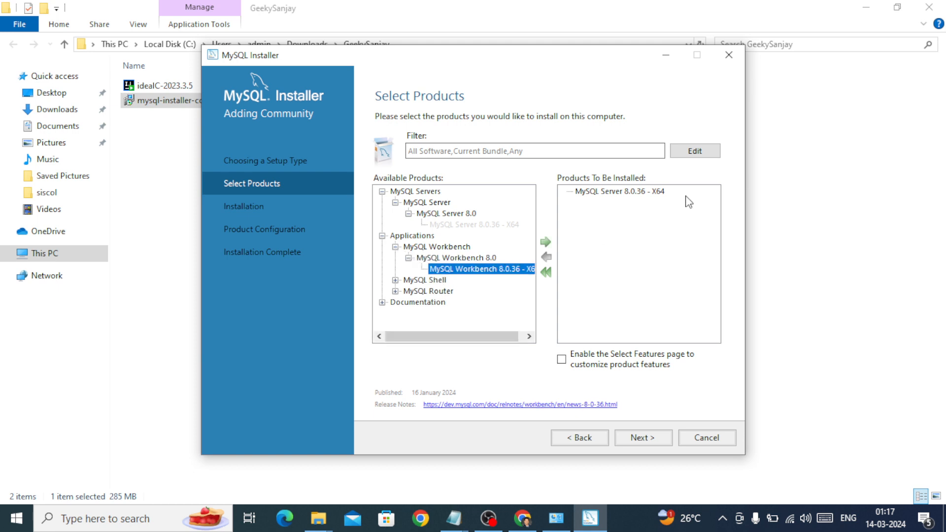
pyautogui.click(546, 243)
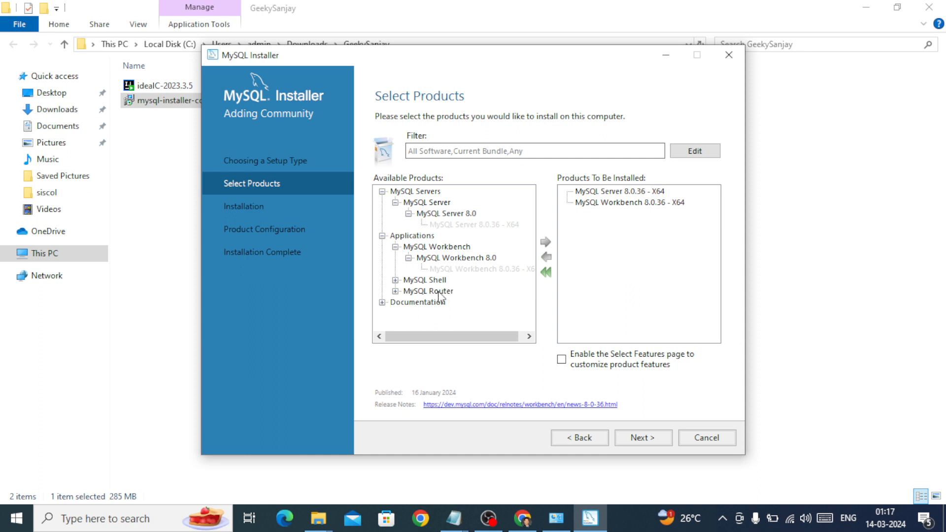
# Add MySQL Shell 8.0.36 - X64 from the Applications group to the products to be installed
pyautogui.click(396, 281)
pyautogui.click(408, 291)
pyautogui.click(438, 302)
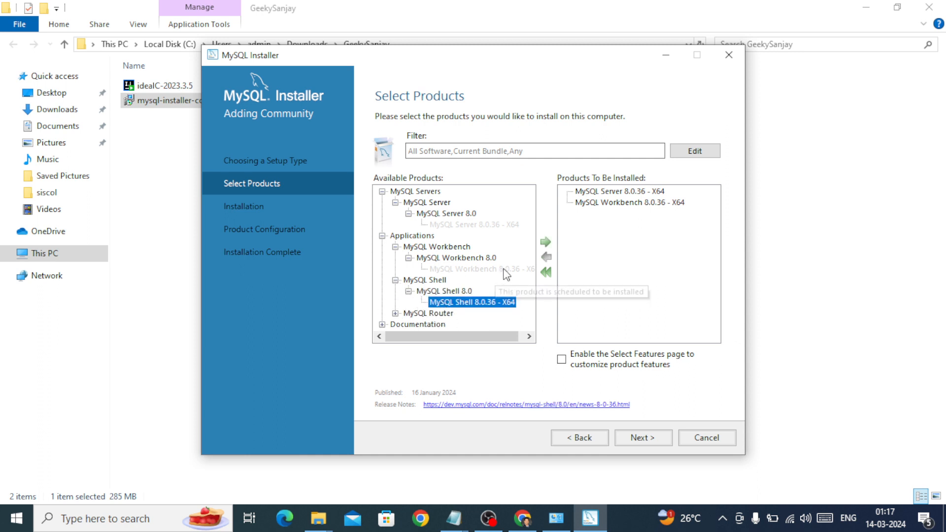
pyautogui.click(542, 242)
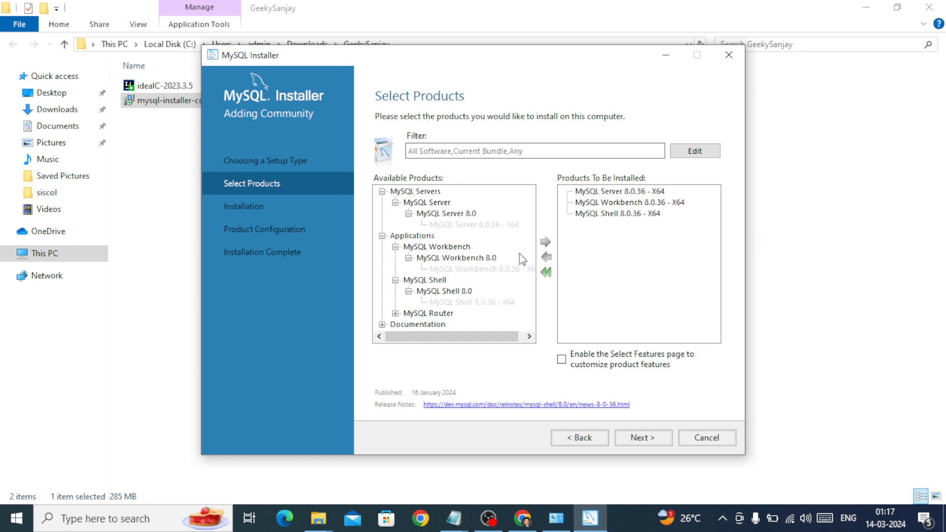
# Run the installation of MySQL Server, Workbench and Shell, and bring the installer window back to the front
pyautogui.click(638, 440)
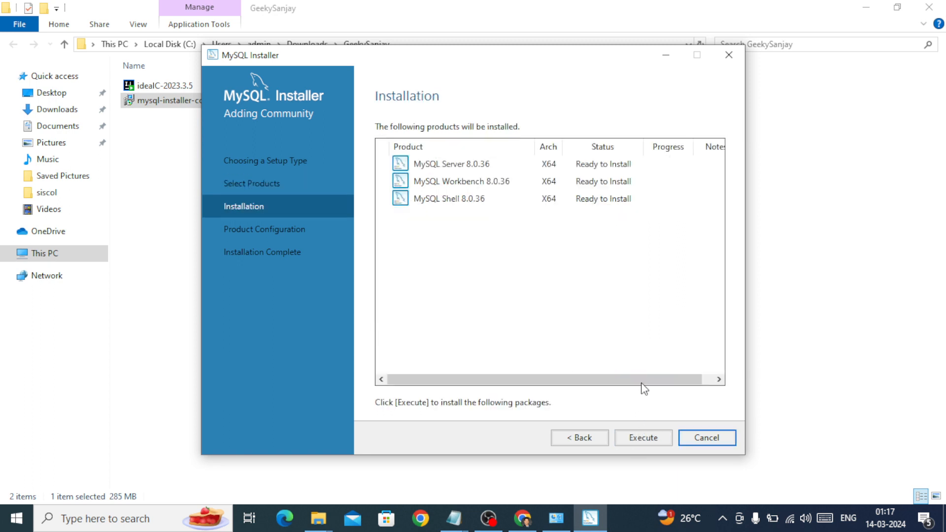
pyautogui.click(635, 440)
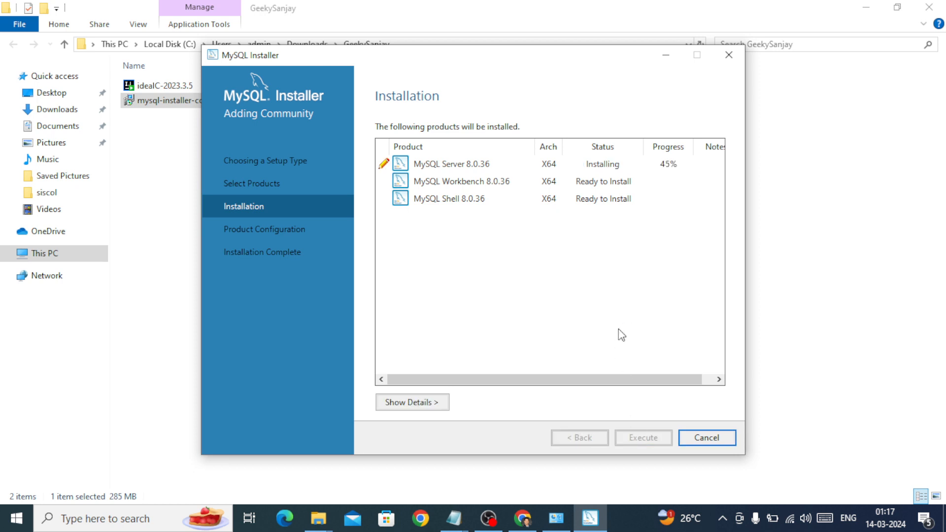
pyautogui.click(805, 338)
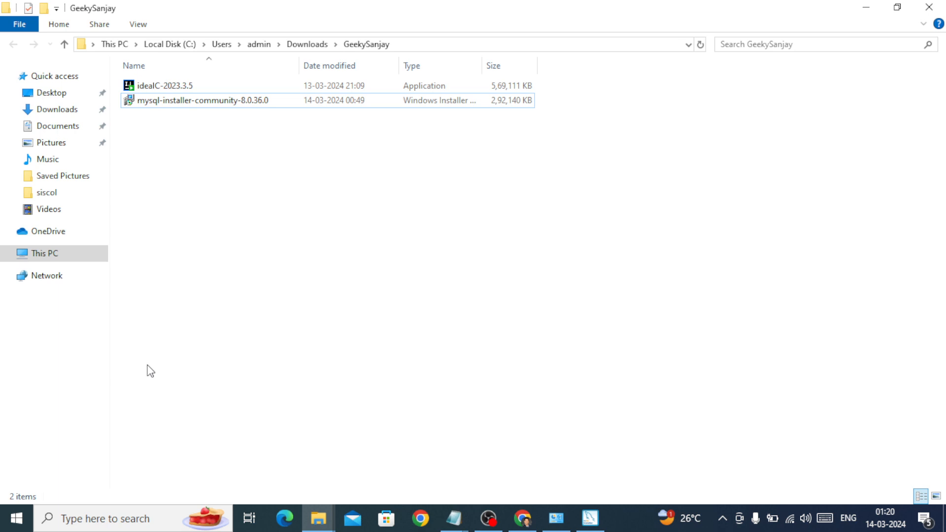
pyautogui.press('alt')
pyautogui.press('Tab')
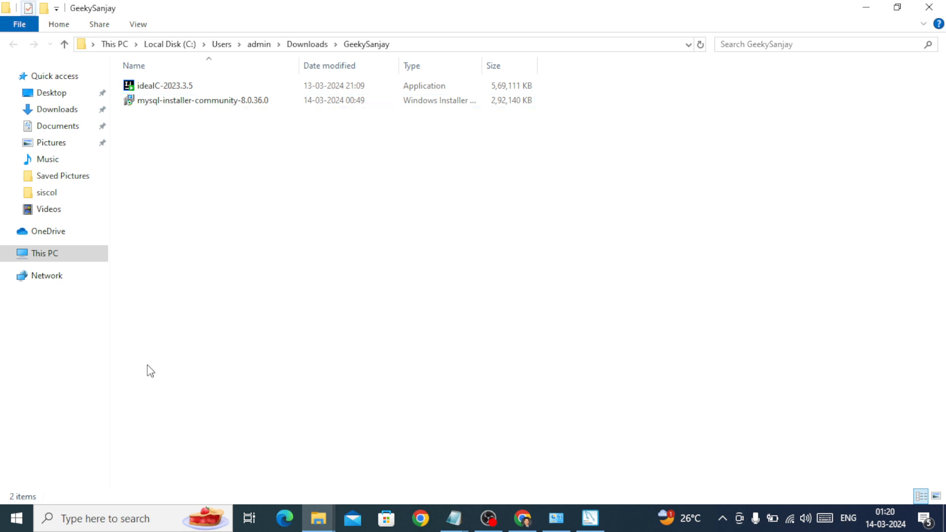
pyautogui.click(590, 519)
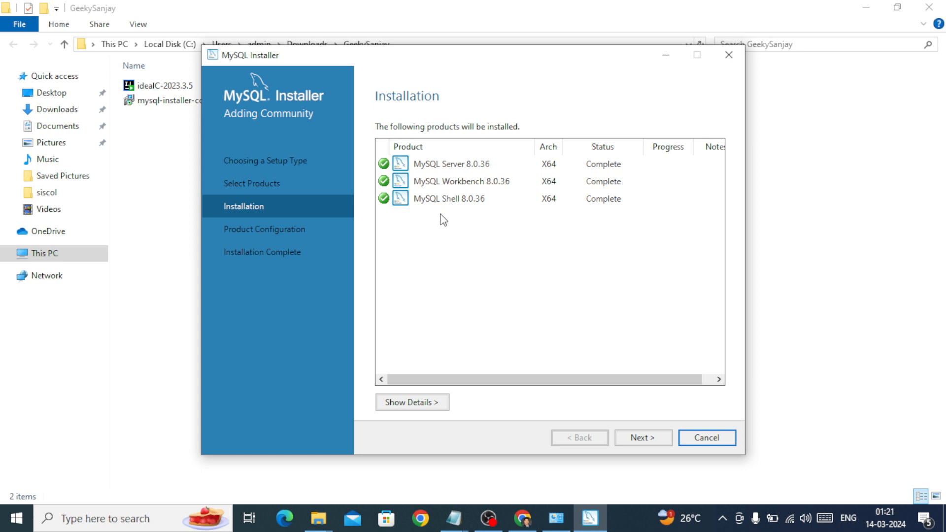
# Proceed to the server configuration, accepting the Development Computer type with TCP/IP port 3306 and strong password encryption for authentication
pyautogui.click(639, 437)
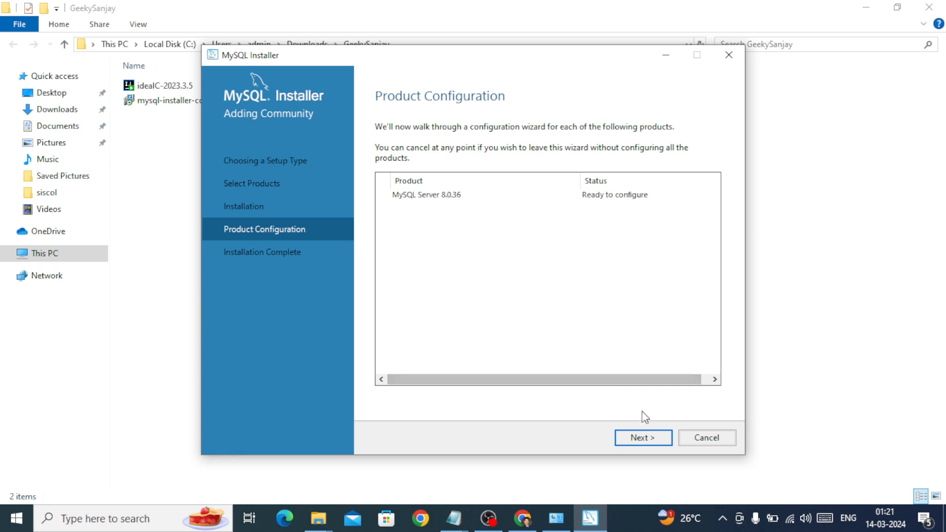
pyautogui.click(645, 439)
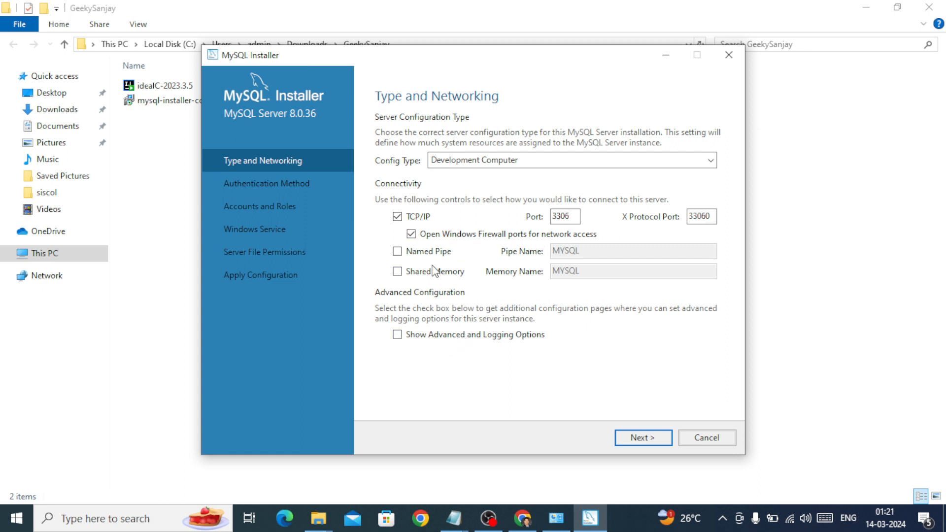
pyautogui.click(632, 435)
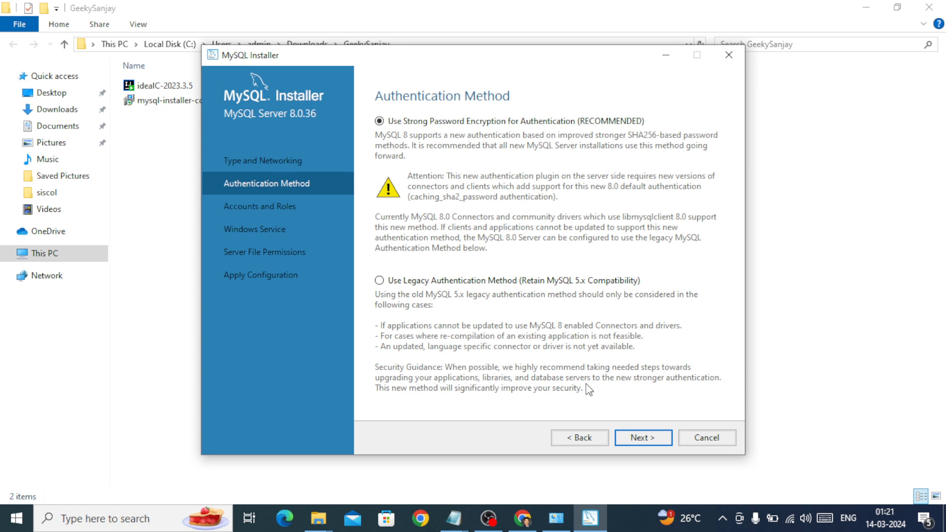
pyautogui.click(635, 438)
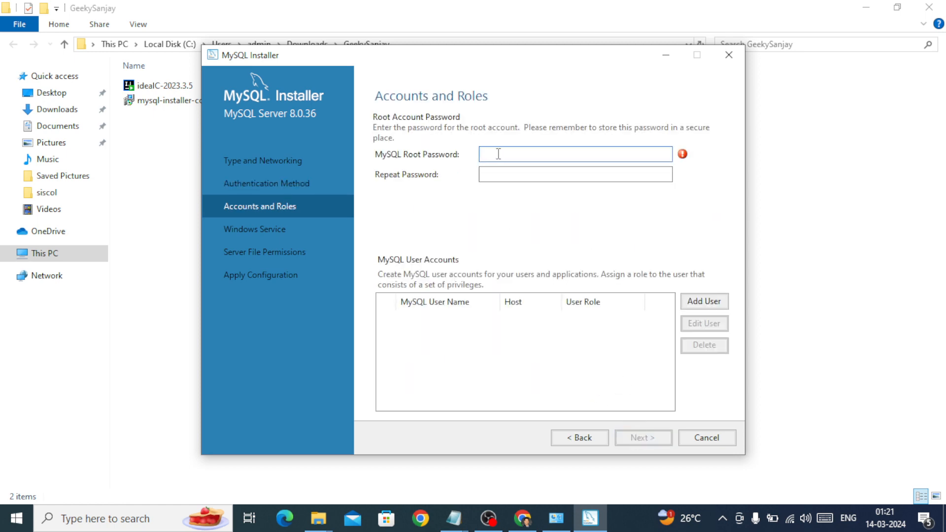
pyautogui.write('1234567890123')
# Enter the MySQL root password, repeat it for confirmation, and continue to the Windows Service settings
pyautogui.moveTo(547, 154); pyautogui.dragTo(466, 155)
pyautogui.write('1234')
pyautogui.click(484, 175)
pyautogui.write('1234')
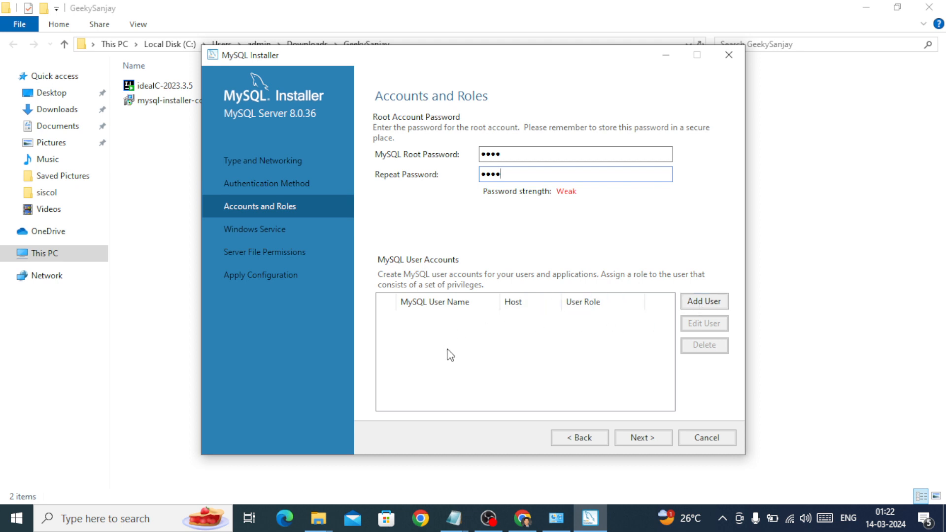
pyautogui.click(640, 436)
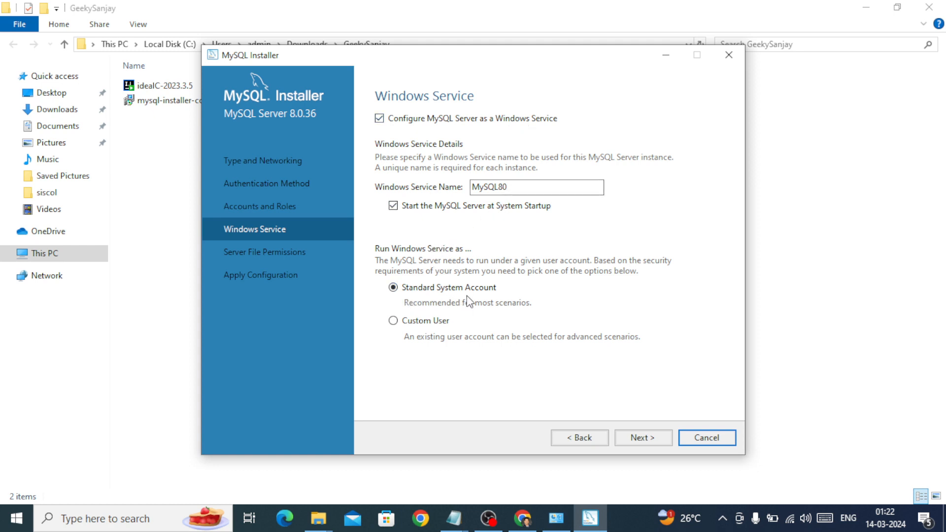
# Apply the server configuration with the MySQL80 Windows service, Standard System Account and default full-access file permissions, keeping the installer window in front
pyautogui.click(636, 439)
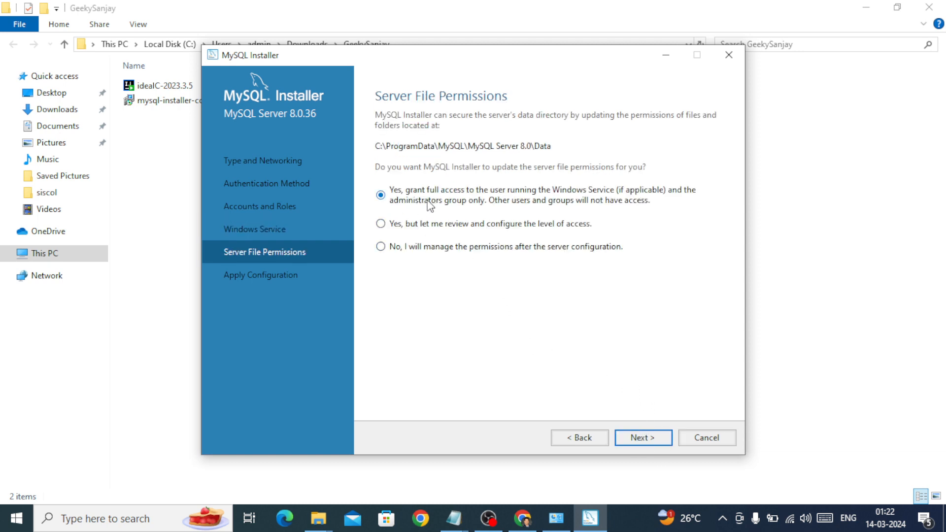
pyautogui.click(639, 438)
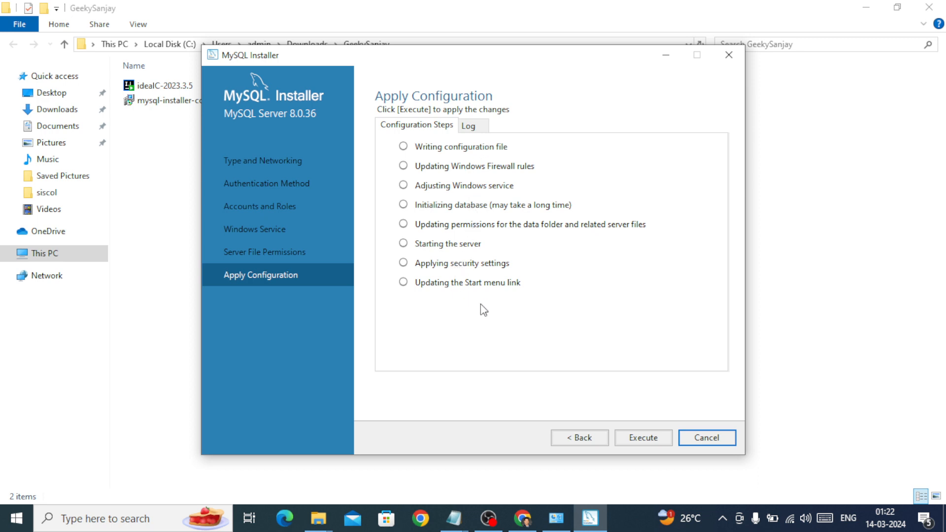
pyautogui.click(632, 435)
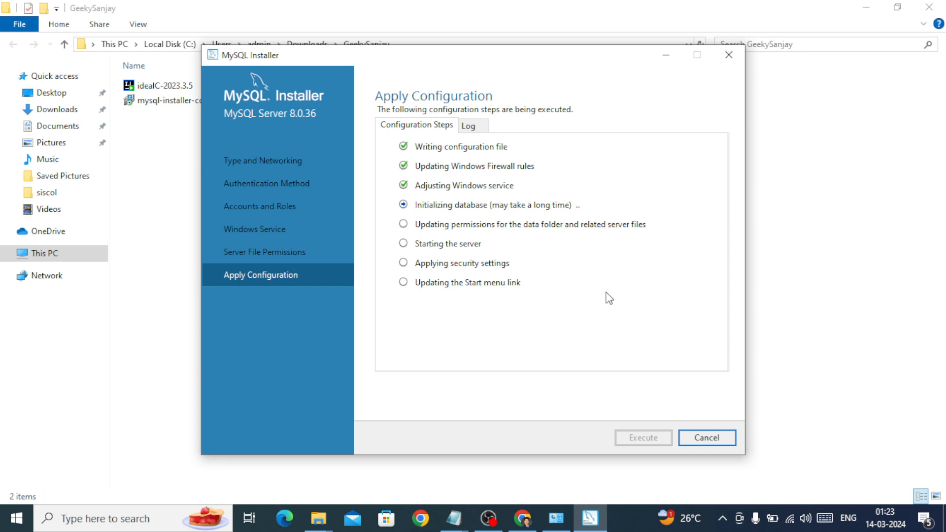
pyautogui.click(842, 334)
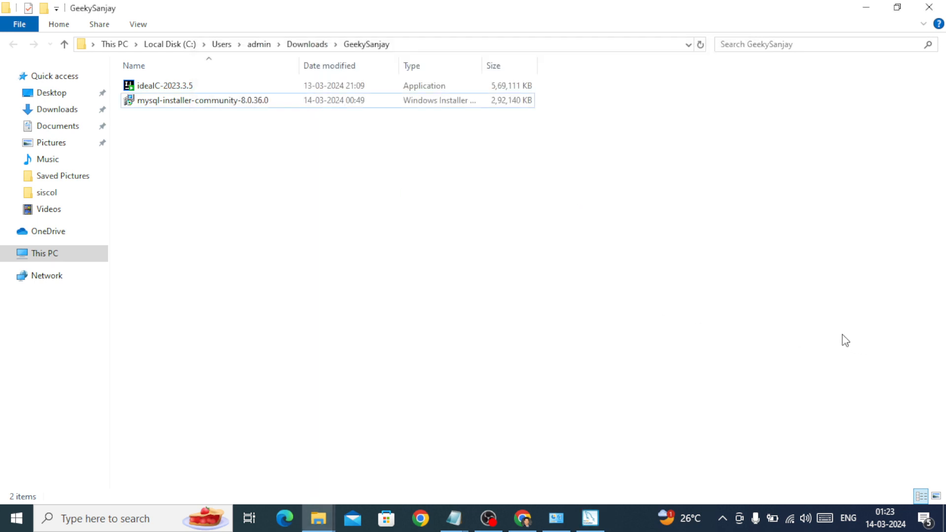
pyautogui.click(596, 518)
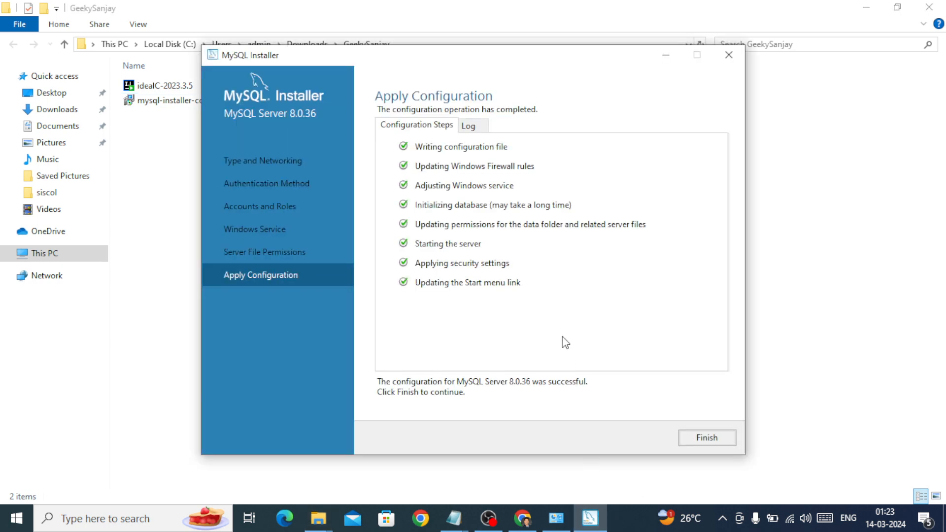
# Finish the product configuration and close the installer with MySQL Workbench set to start after setup and MySQL Shell not
pyautogui.click(695, 439)
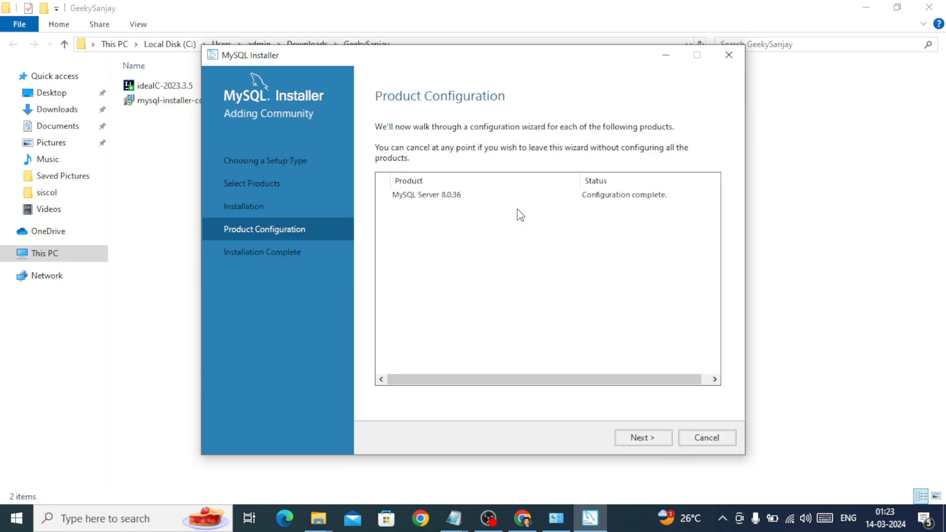
pyautogui.click(643, 439)
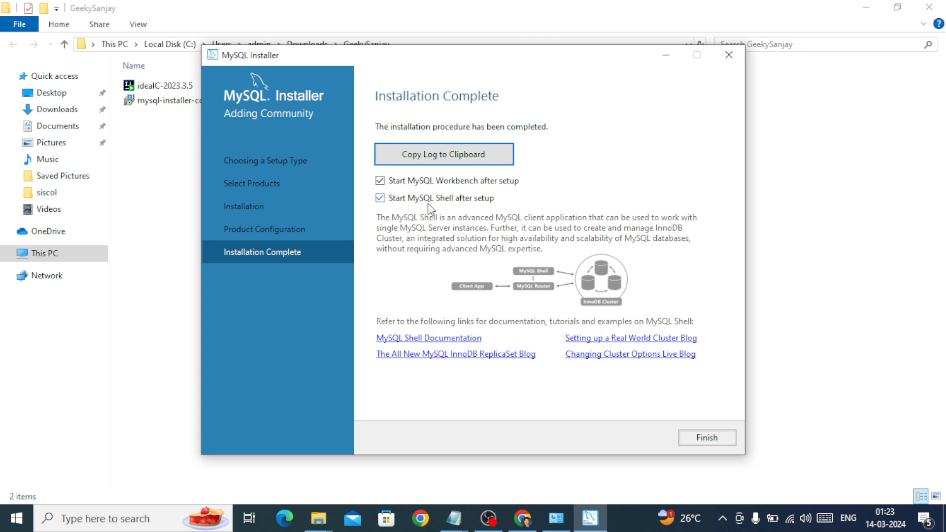
pyautogui.click(380, 197)
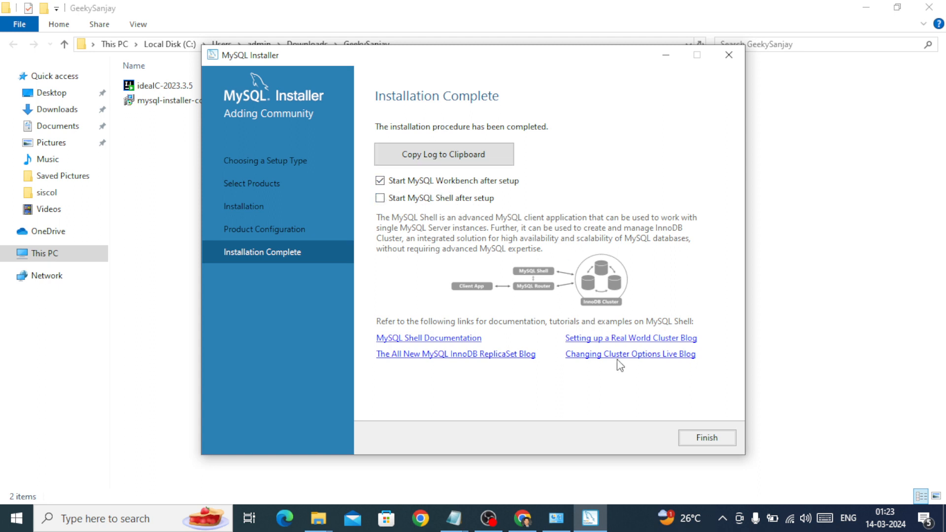
pyautogui.click(712, 437)
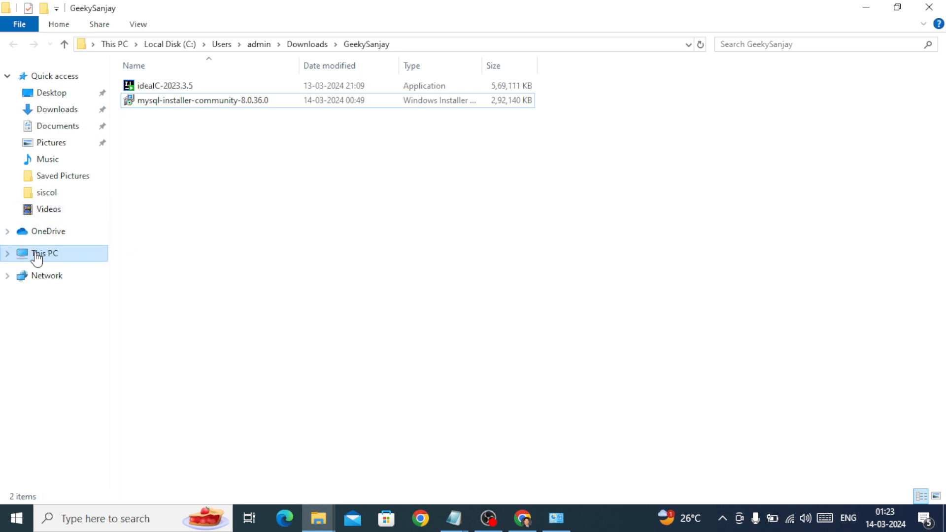
# Minimize MySQL Workbench when it opens and browse in File Explorer to C:\Program Files\MySQL\MySQL Server 8.0\bin
pyautogui.click(7, 254)
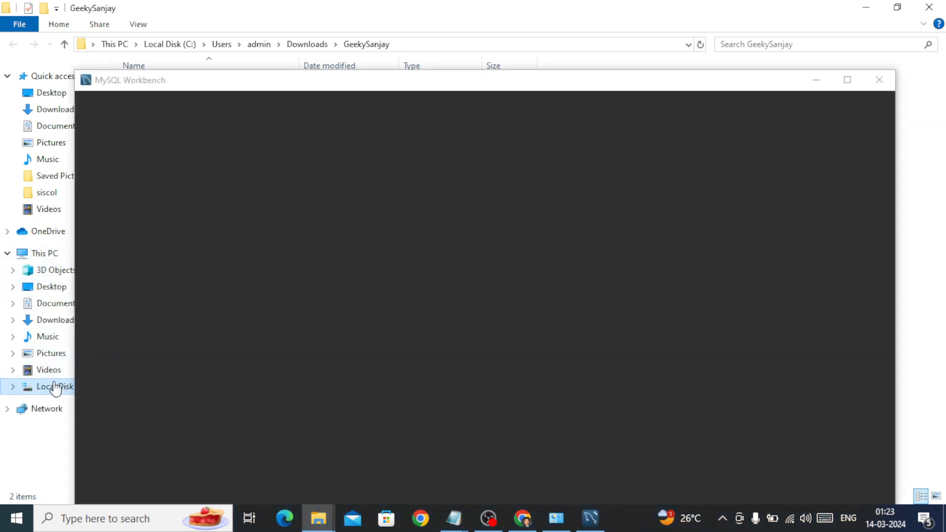
pyautogui.click(54, 387)
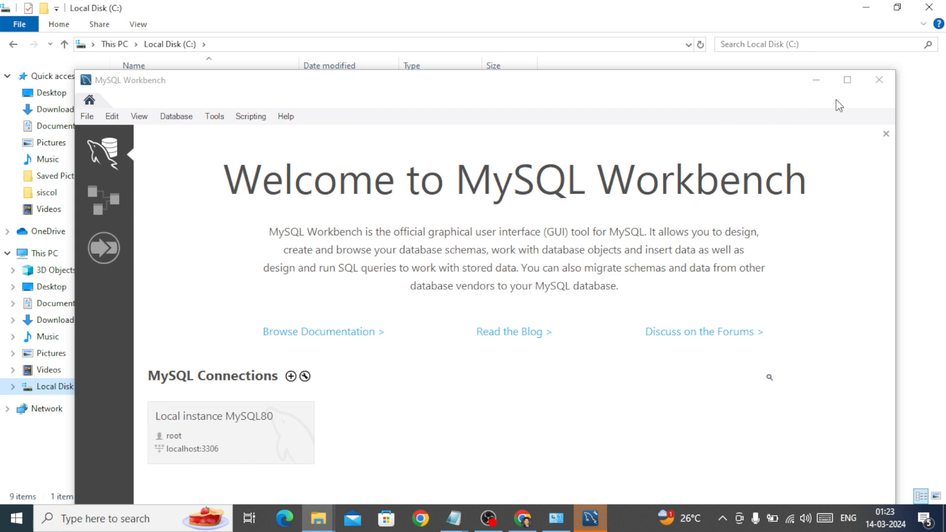
pyautogui.click(816, 80)
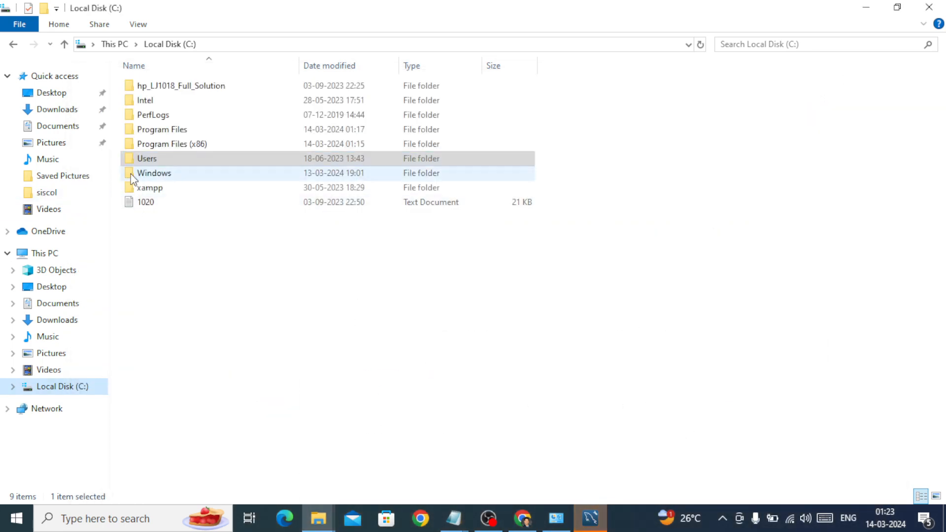
pyautogui.doubleClick(158, 130)
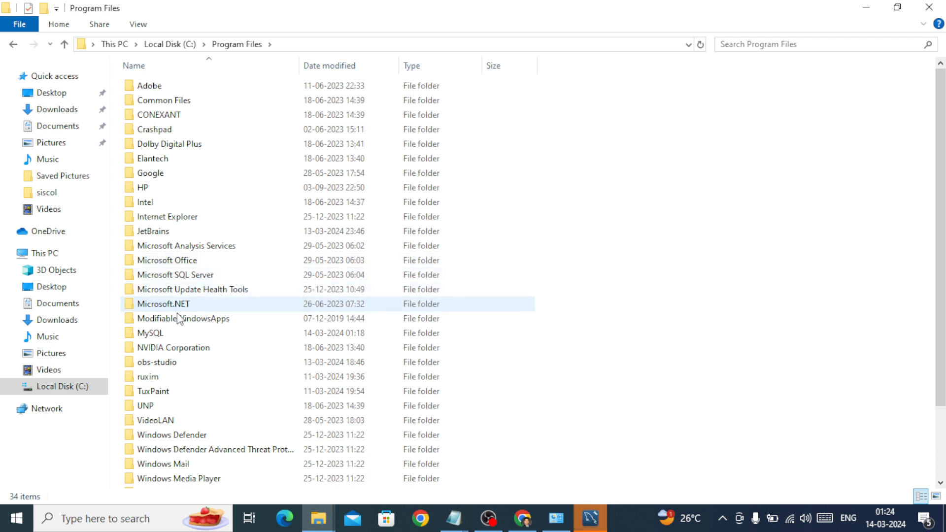
pyautogui.doubleClick(154, 334)
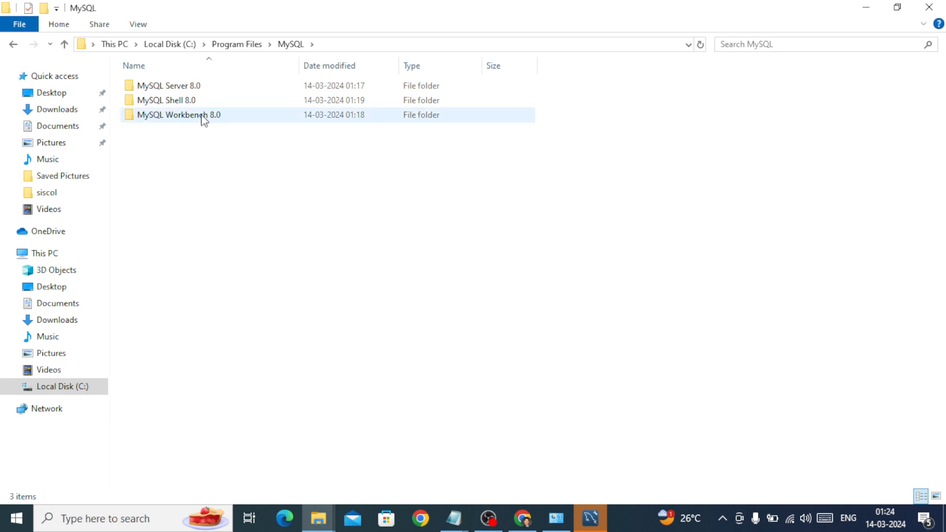
pyautogui.doubleClick(176, 88)
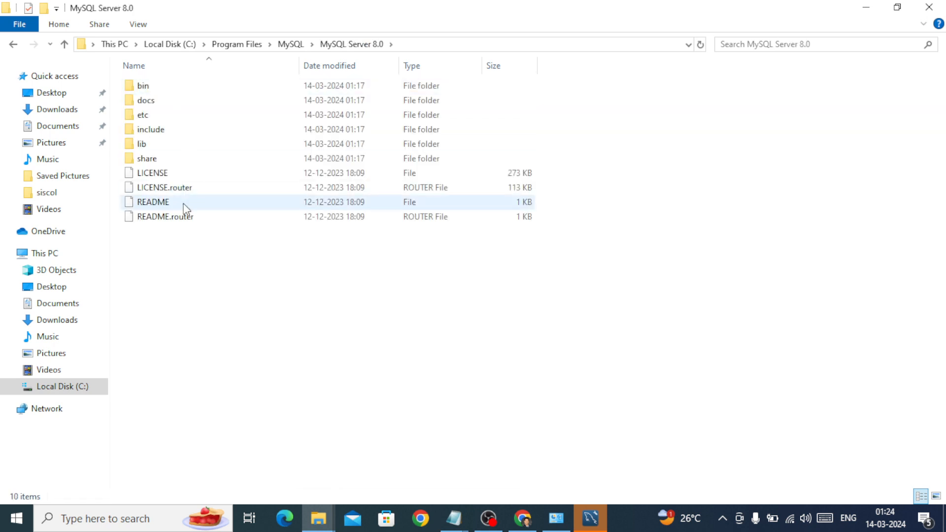
pyautogui.click(142, 91)
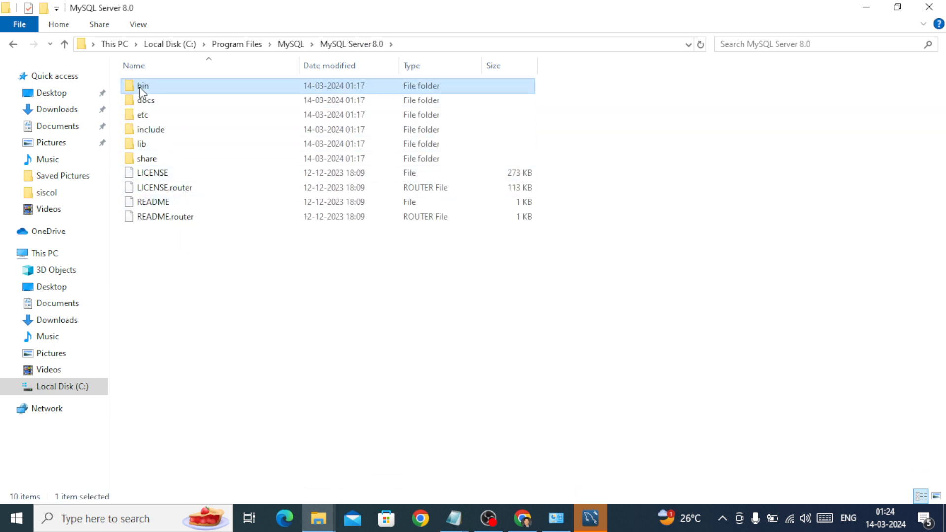
pyautogui.doubleClick(141, 88)
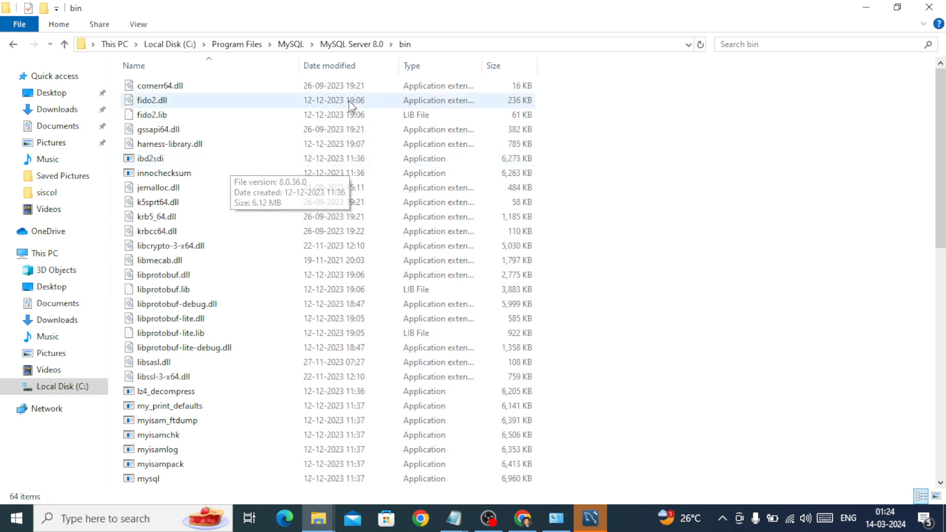
# Copy the full path of the MySQL Server 8.0 bin folder
pyautogui.click(424, 44)
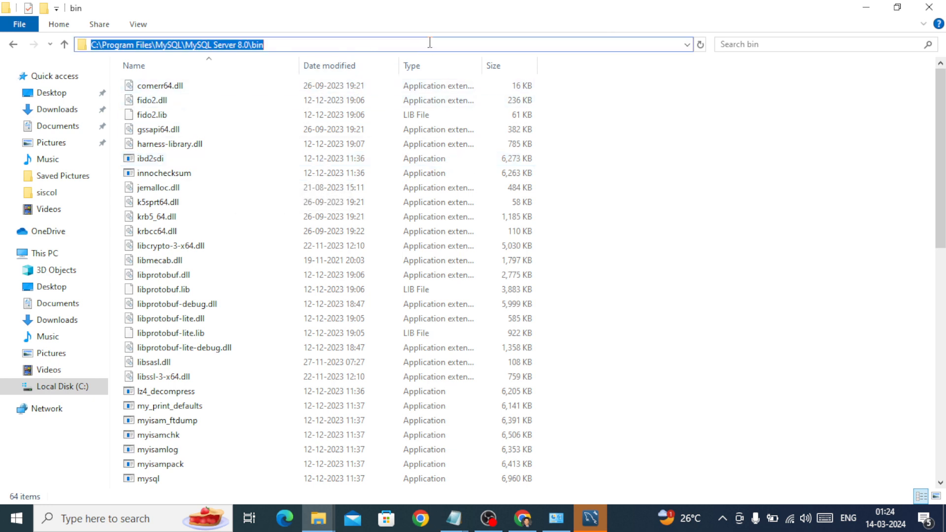
pyautogui.rightClick(256, 43)
pyautogui.click(287, 85)
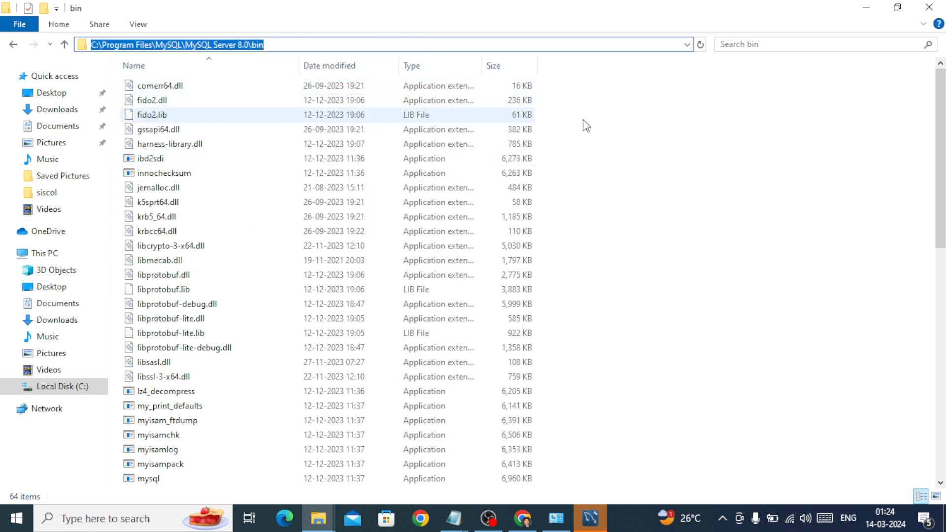
pyautogui.click(805, 169)
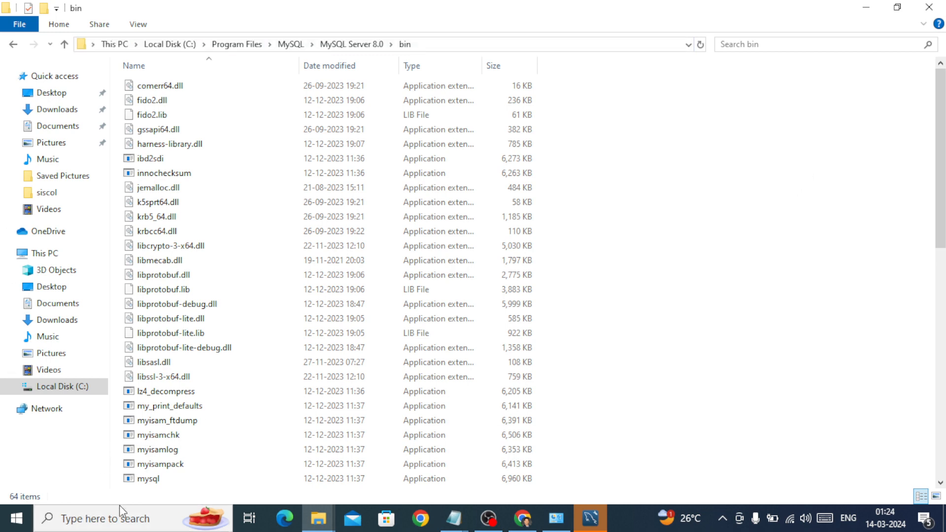
# Search Windows for "environm" and open the Environment Variables dialog from the system properties
pyautogui.press('super')
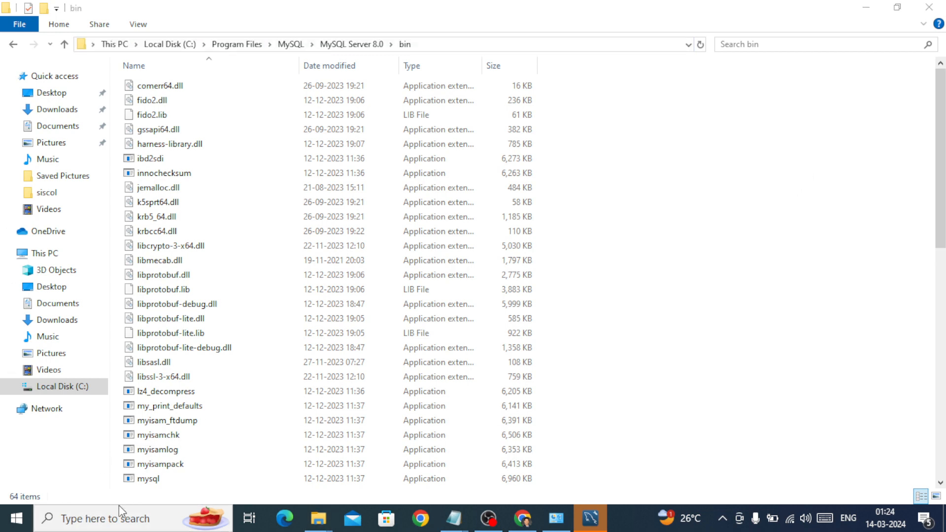
pyautogui.write('en')
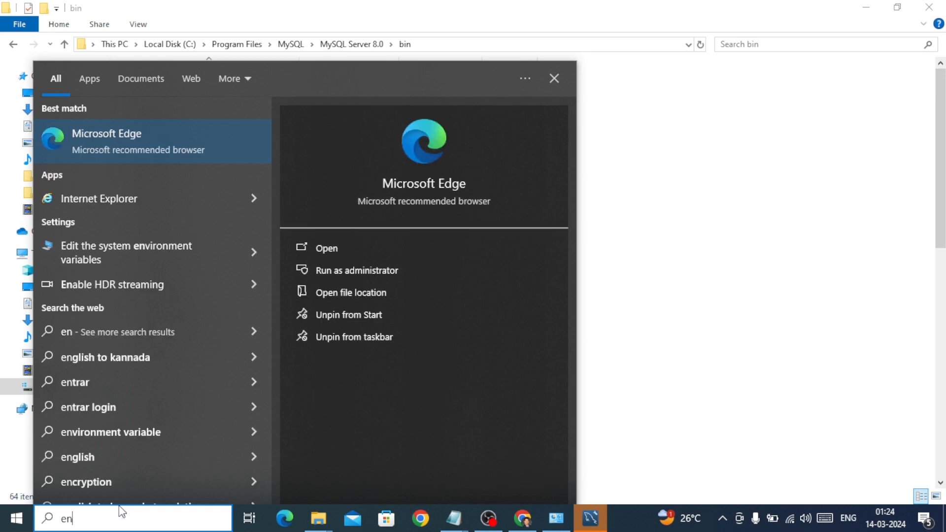
pyautogui.write('vir')
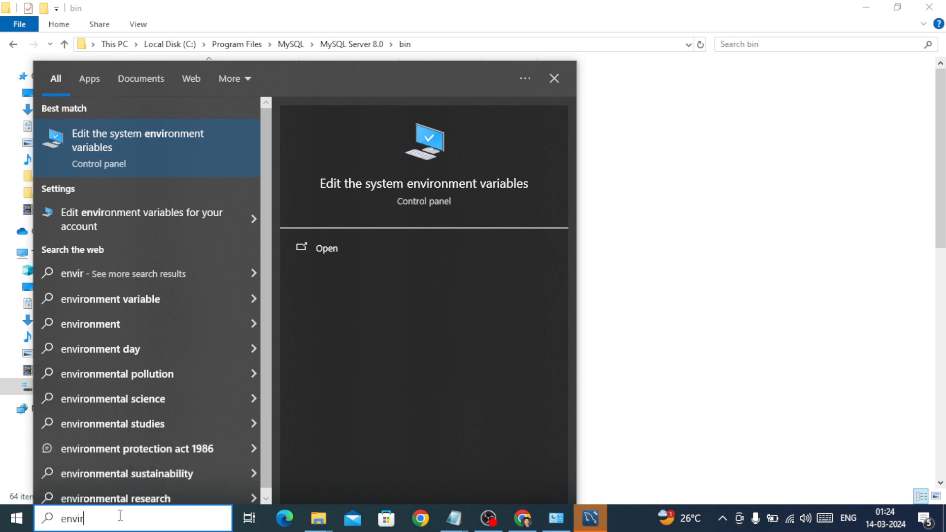
pyautogui.write('onm')
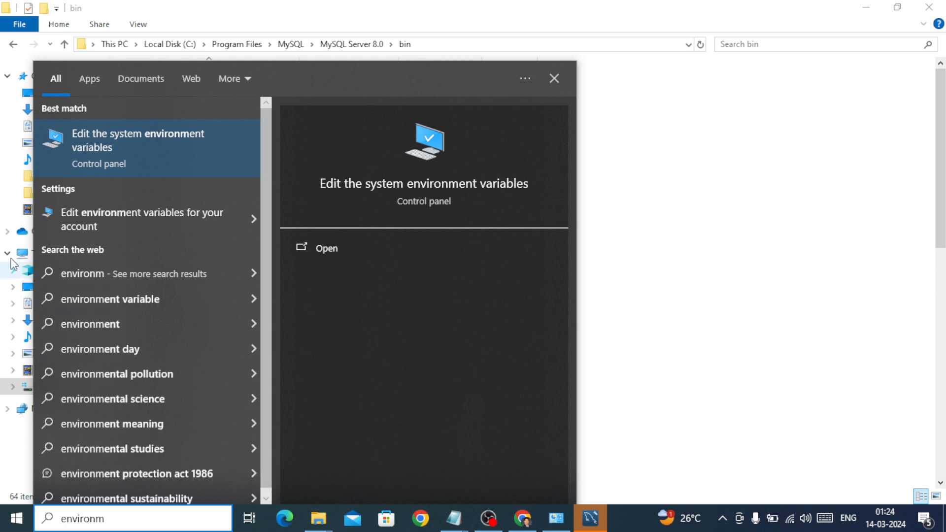
pyautogui.click(114, 156)
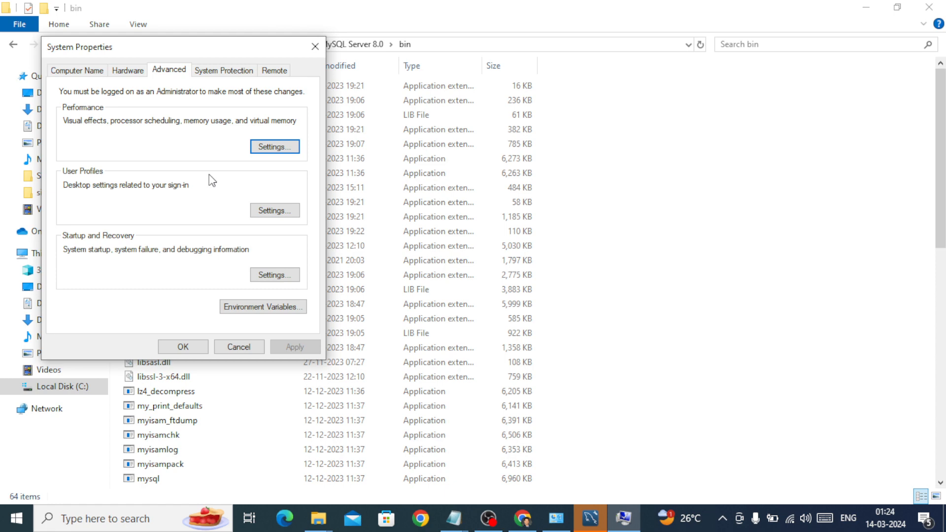
pyautogui.click(245, 308)
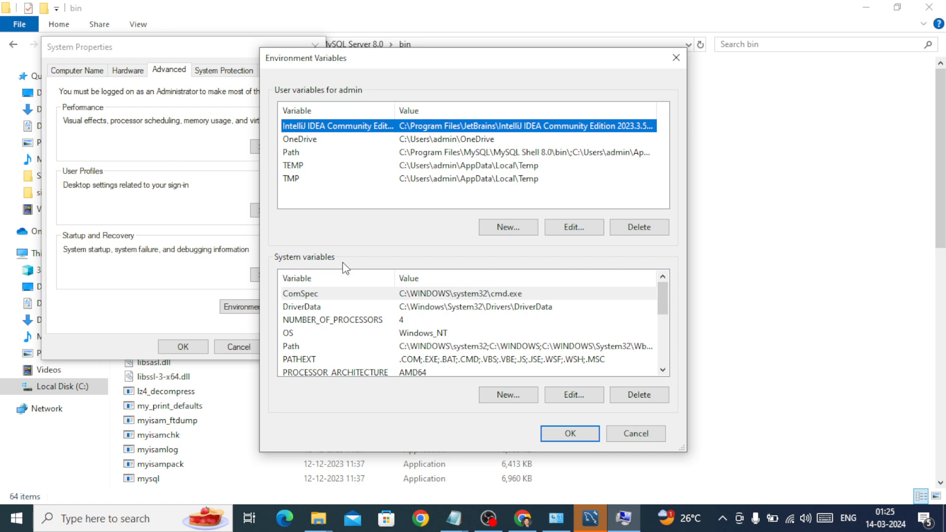
# Add C:\Program Files\MySQL\MySQL Server 8.0\bin as a new entry in the system Path variable and confirm all the open dialogs
pyautogui.click(294, 346)
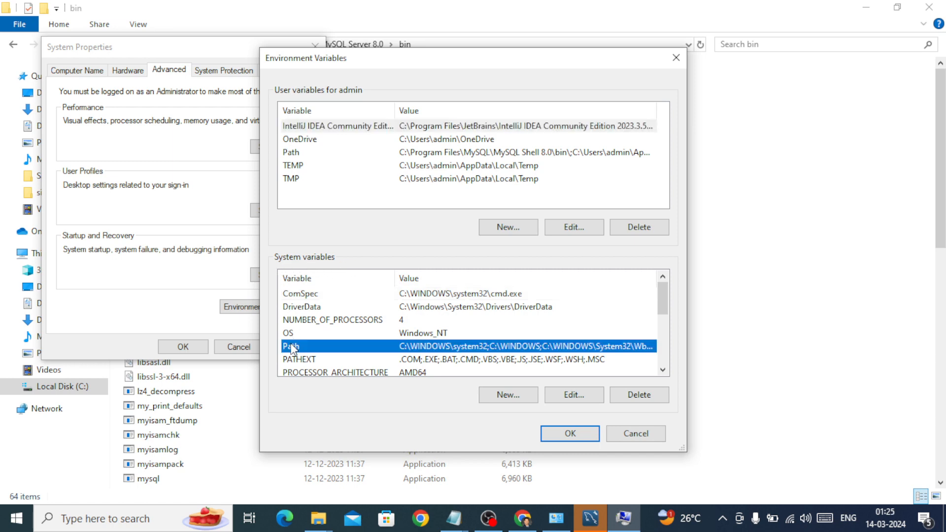
pyautogui.click(577, 395)
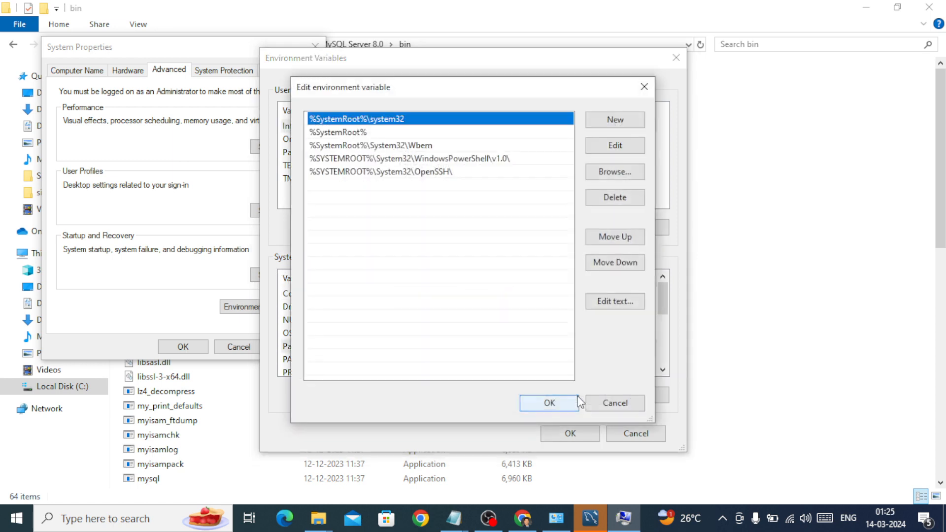
pyautogui.click(605, 123)
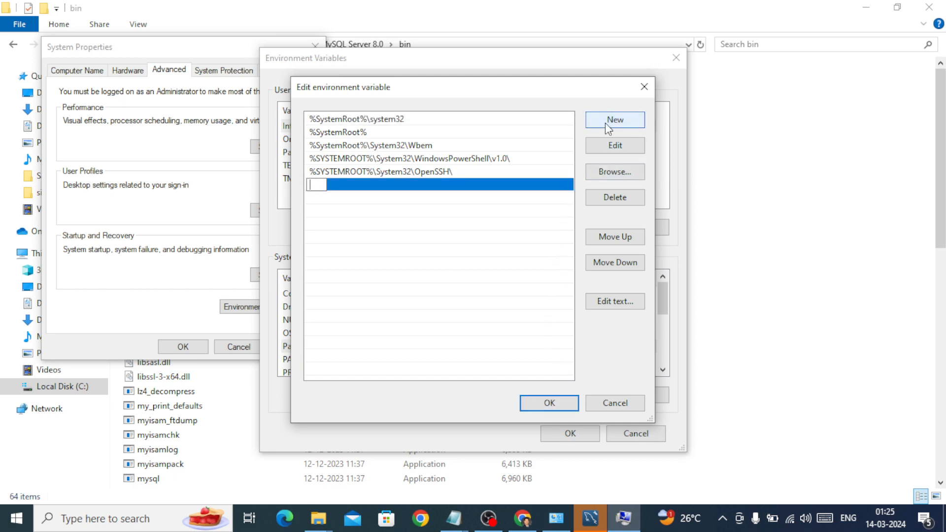
pyautogui.rightClick(321, 184)
pyautogui.click(357, 244)
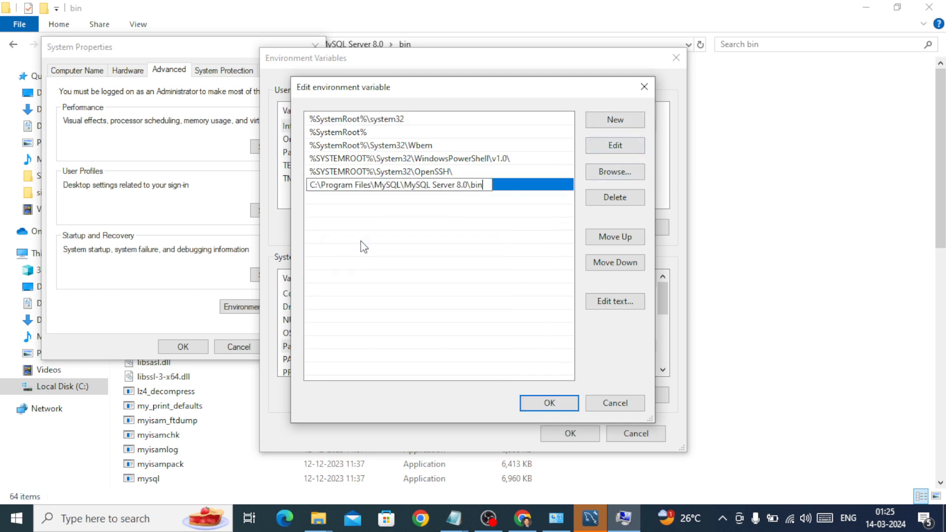
pyautogui.click(540, 403)
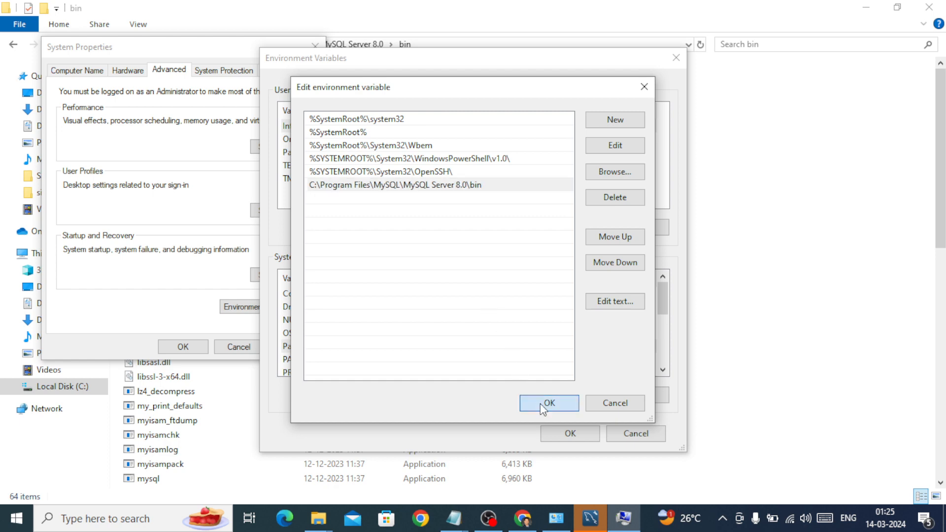
pyautogui.click(565, 434)
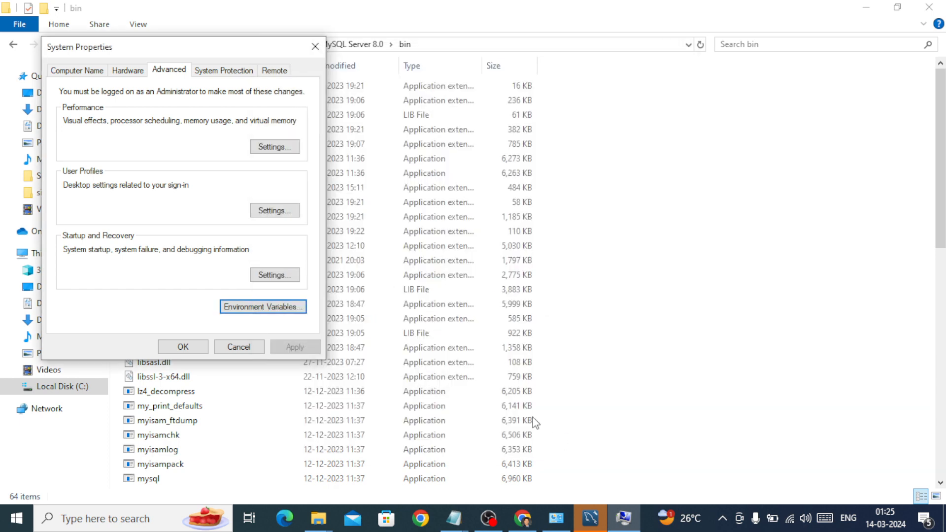
pyautogui.click(186, 345)
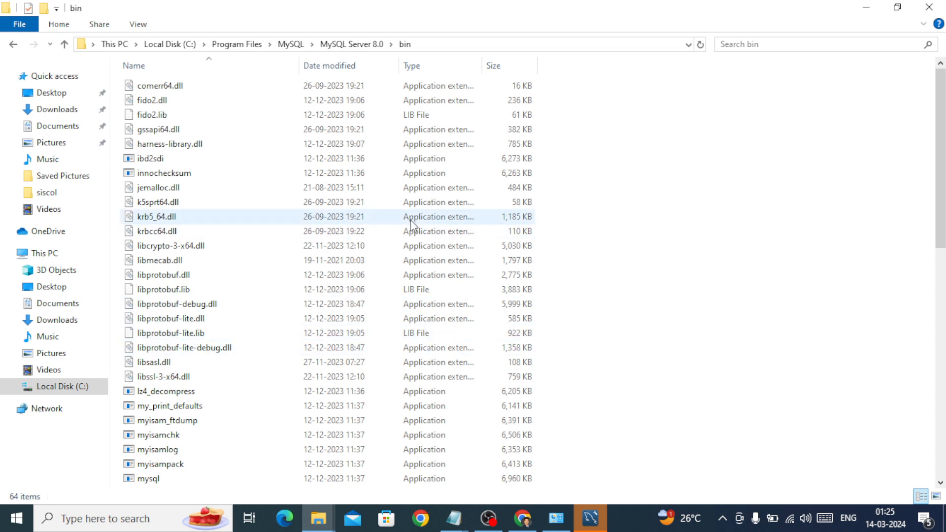
# Switch from File Explorer to MySQL Workbench and connect to Local instance MySQL80 as root, entering the account password
pyautogui.click(858, 11)
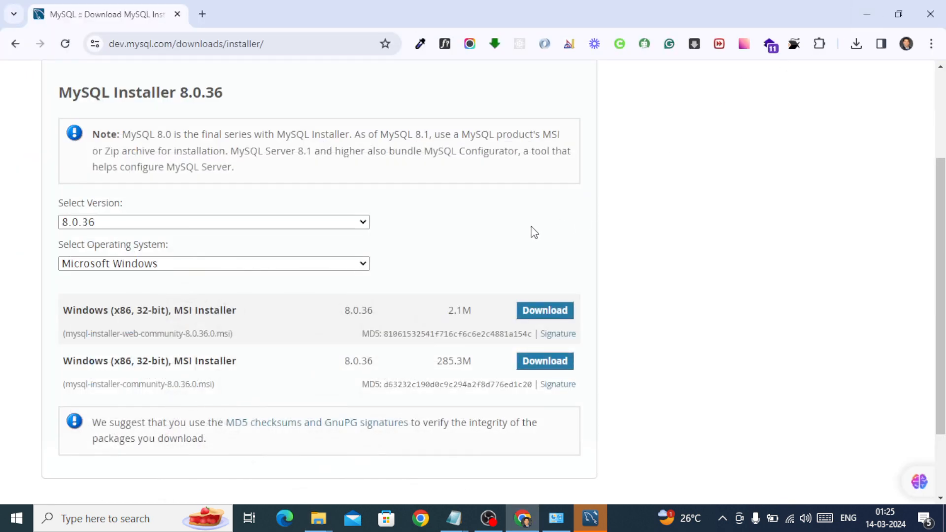
pyautogui.click(589, 518)
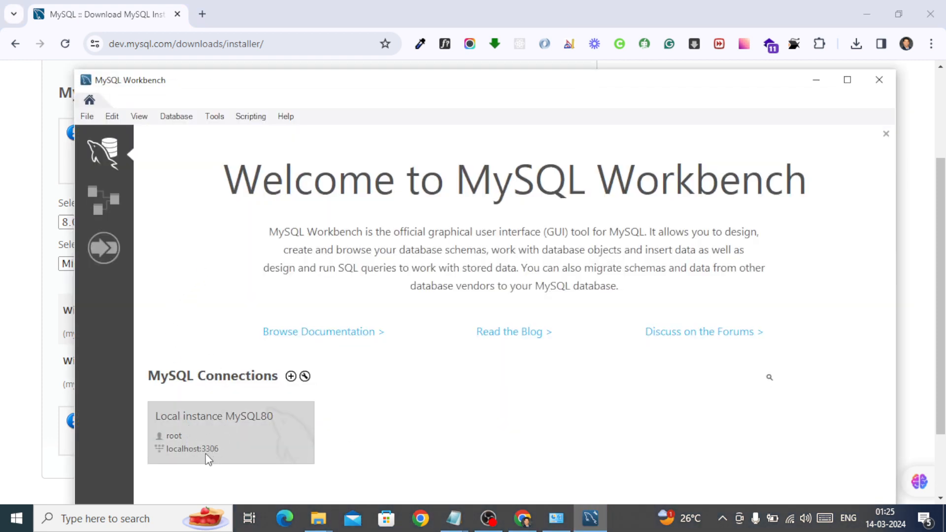
pyautogui.click(218, 420)
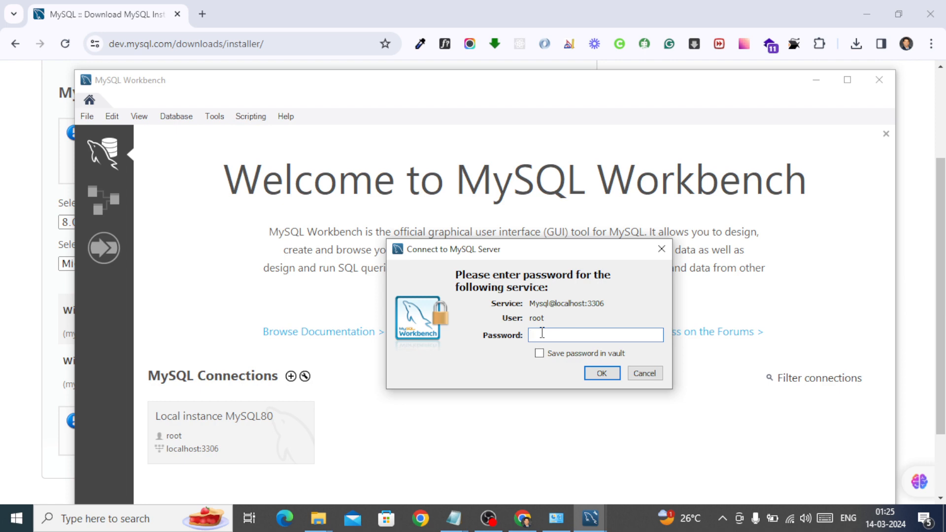
pyautogui.write('****')
pyautogui.click(598, 374)
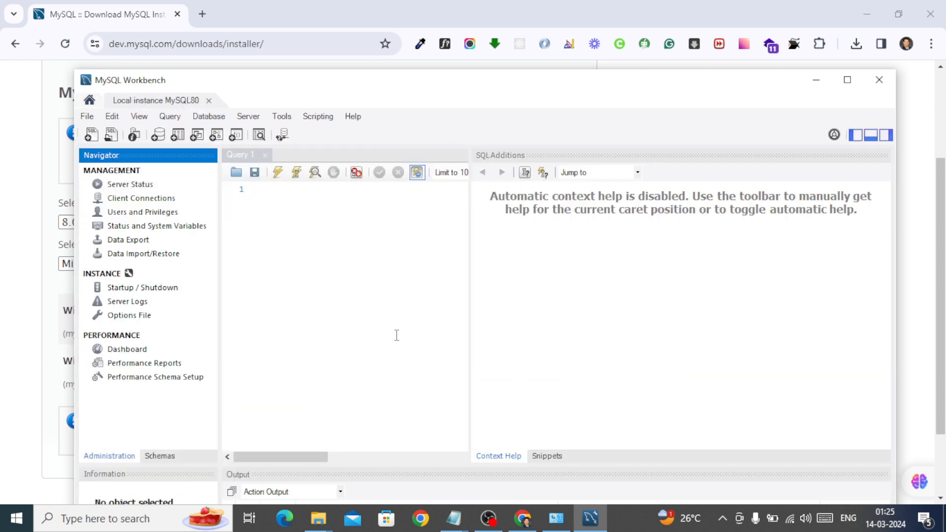
# Copy all the prepared SQL statements from the Notepad window and paste them into the Query 1 editor in MySQL Workbench
pyautogui.moveTo(454, 518)
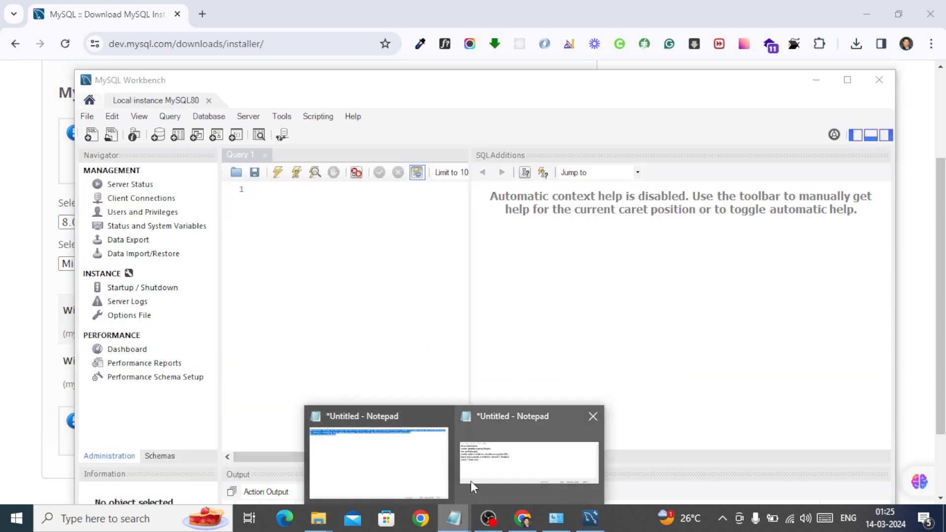
pyautogui.click(498, 461)
pyautogui.hotkey('ctrl', 'a')
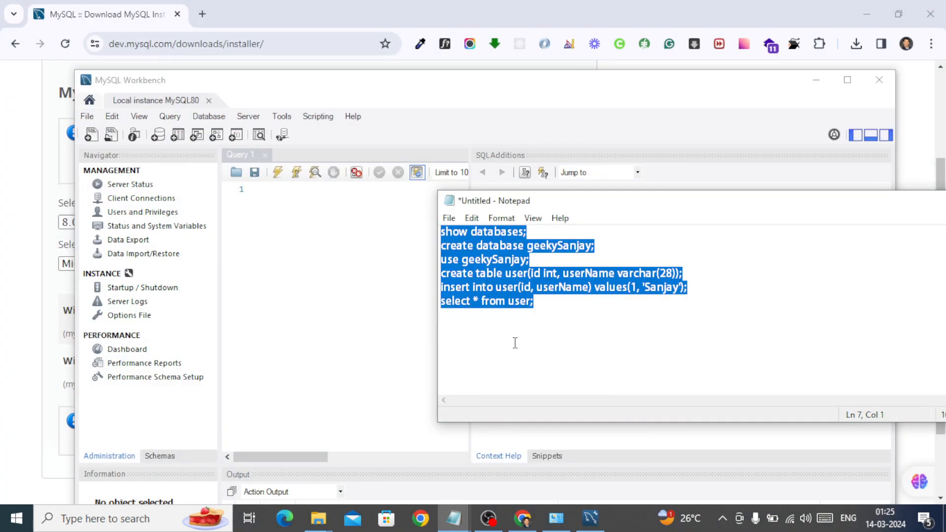
pyautogui.click(332, 237)
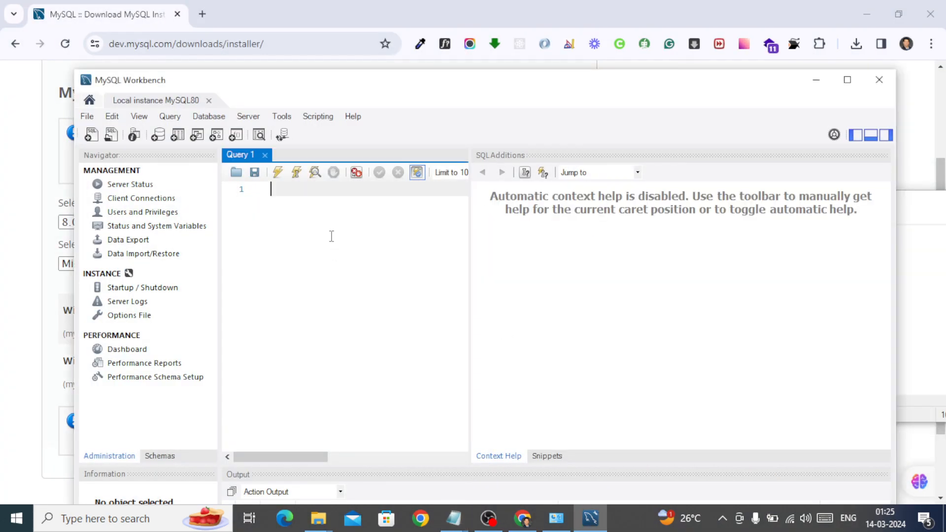
pyautogui.hotkey('ctrl', 'v')
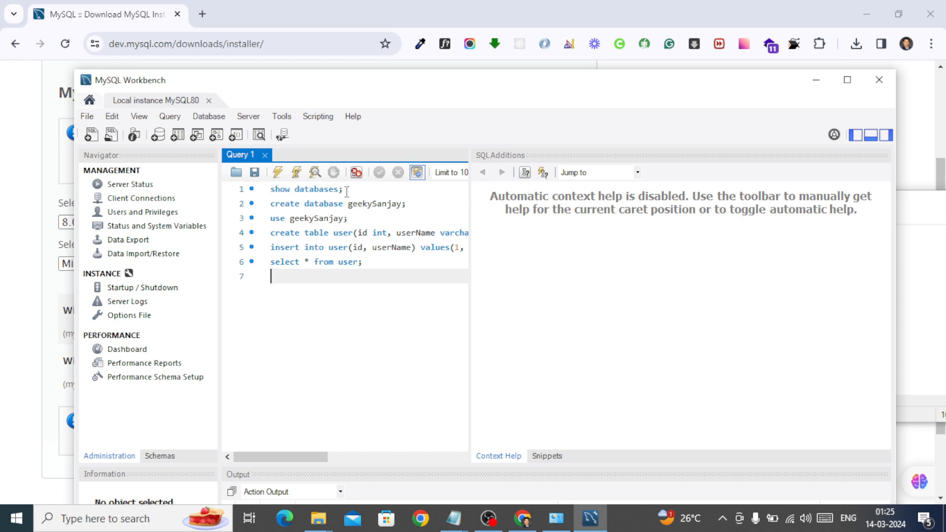
# Execute only the show databases statement, and then only the create database statement on line 2
pyautogui.moveTo(346, 191); pyautogui.dragTo(274, 191)
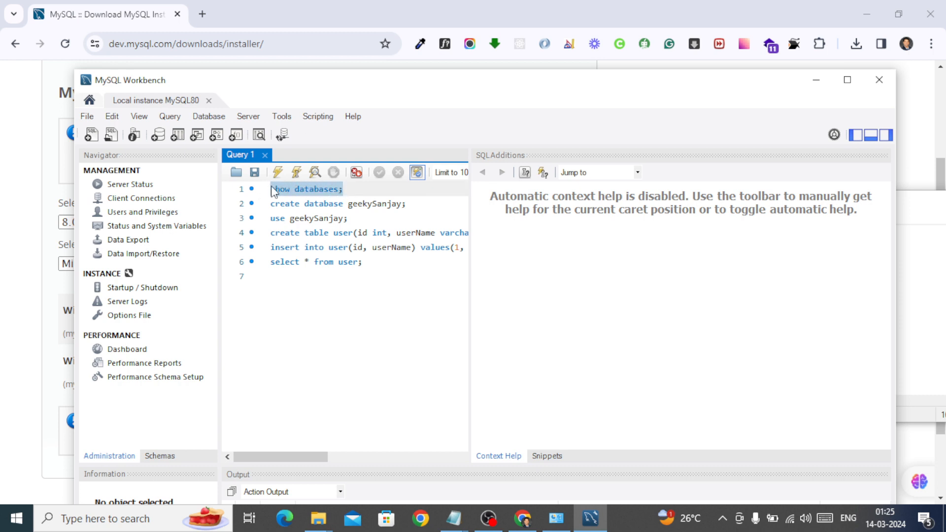
pyautogui.click(277, 172)
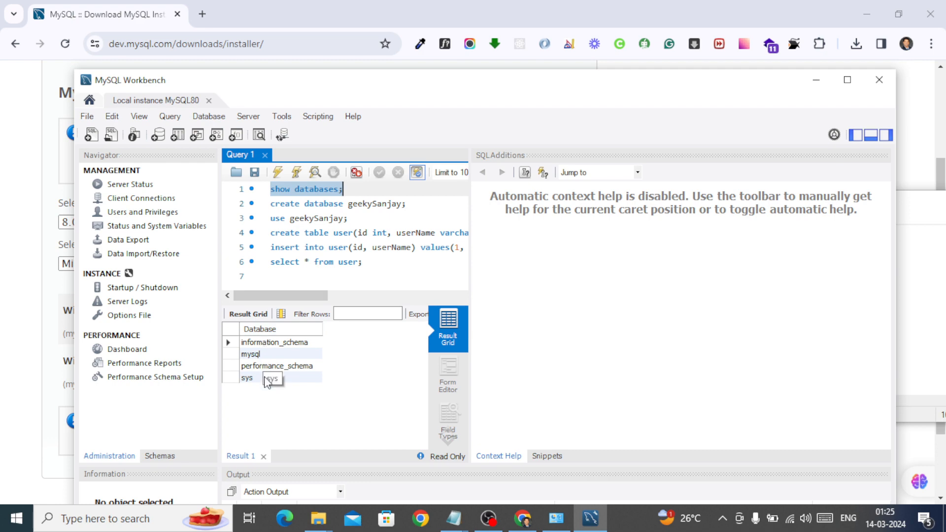
pyautogui.tripleClick(270, 203)
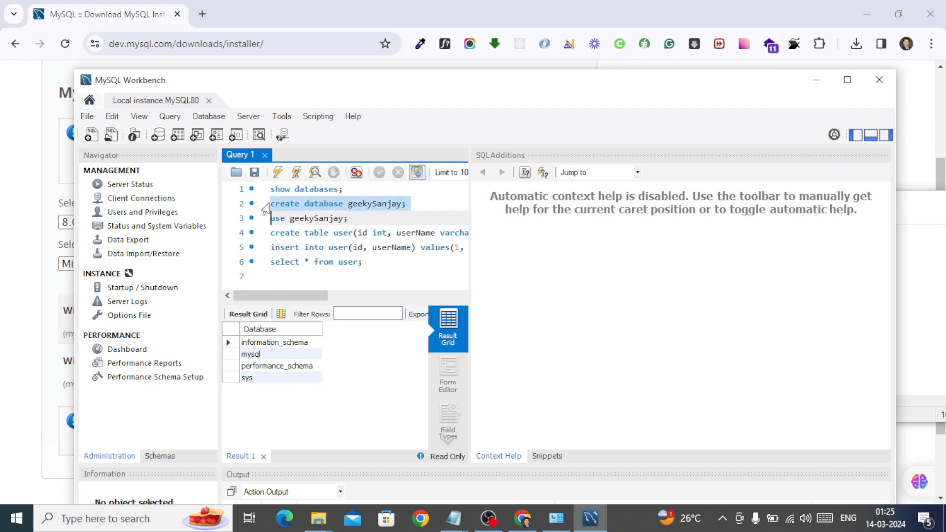
pyautogui.click(410, 203)
pyautogui.moveTo(408, 203); pyautogui.dragTo(271, 203)
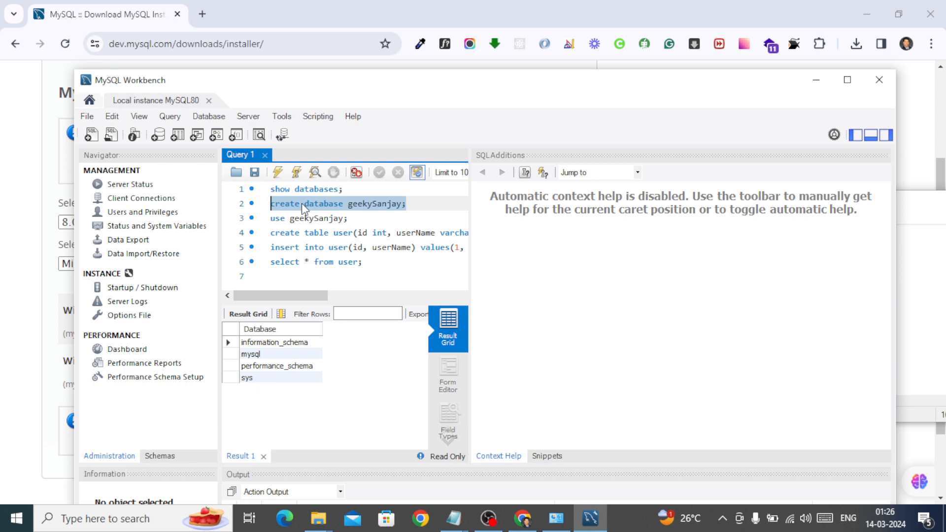
pyautogui.click(277, 173)
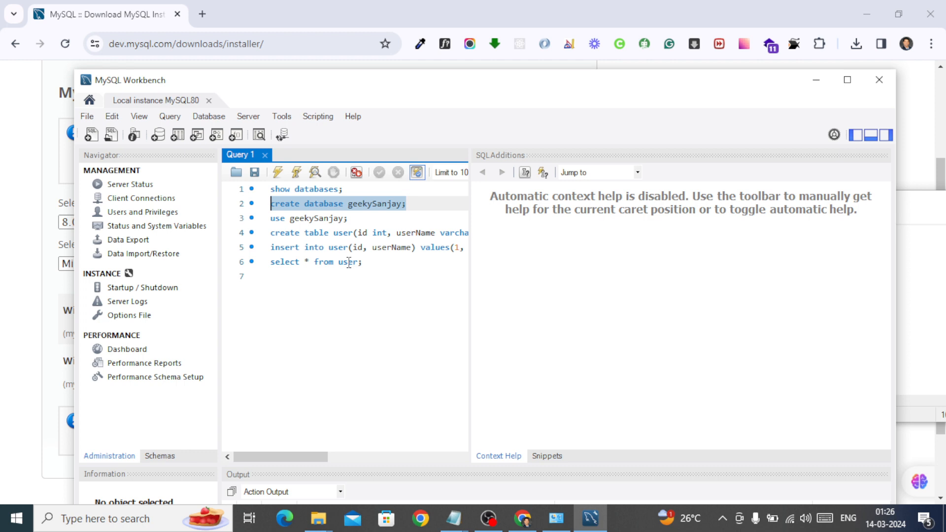
# List the databases again with show databases, and execute the use statement on line 3 to select the new database
pyautogui.click(350, 190)
pyautogui.moveTo(350, 190); pyautogui.dragTo(271, 190)
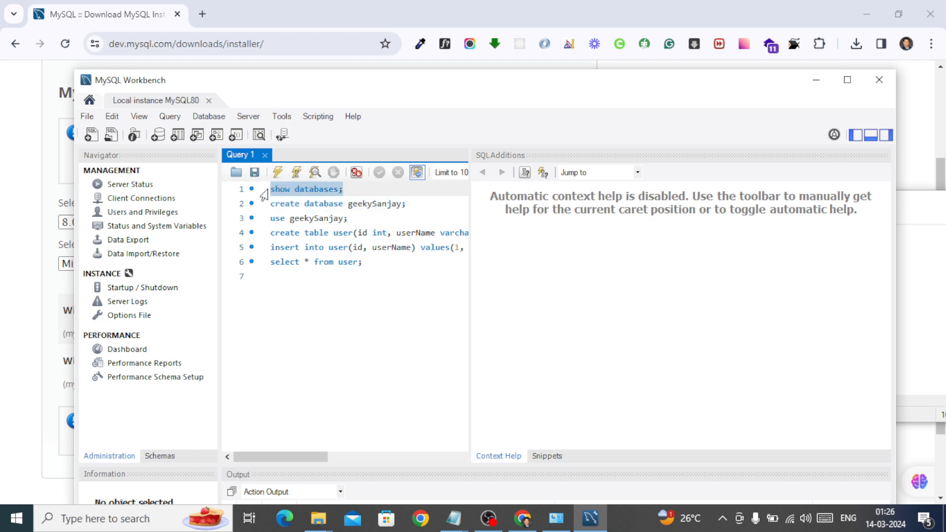
pyautogui.click(275, 174)
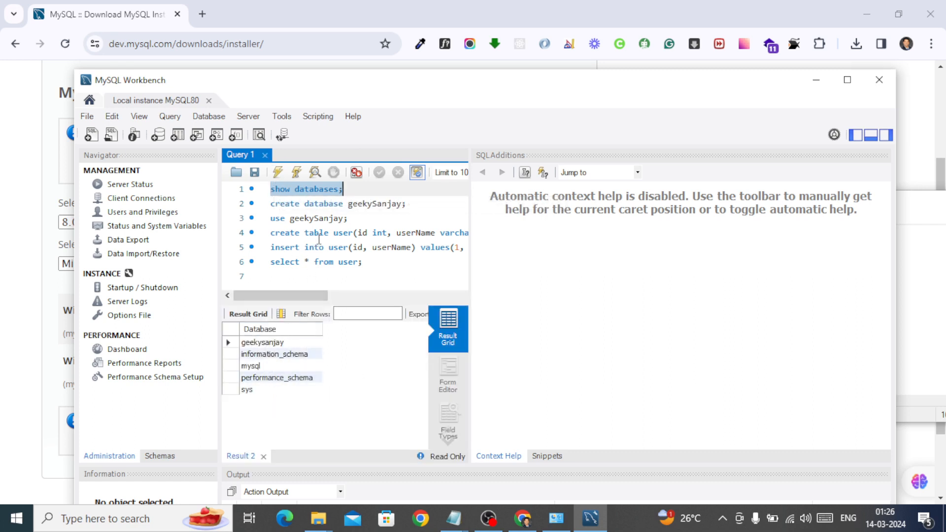
pyautogui.moveTo(348, 218); pyautogui.dragTo(272, 219)
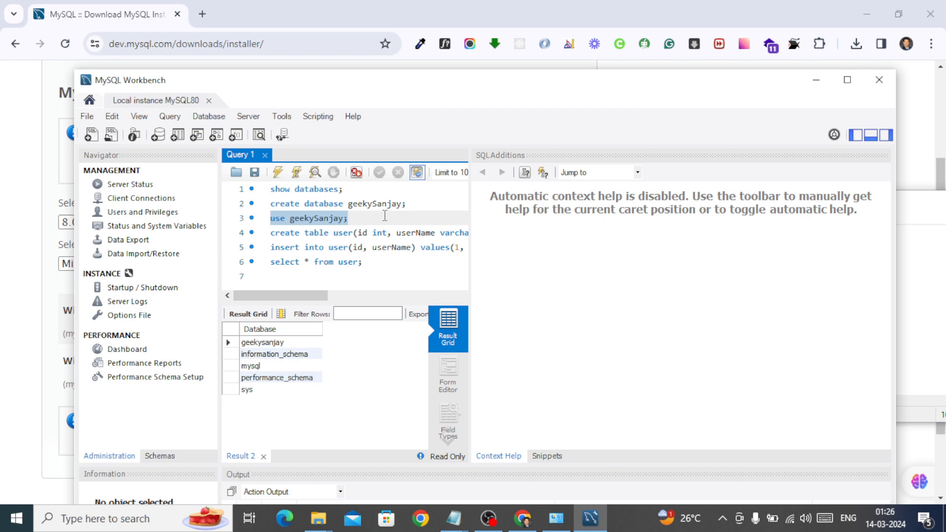
pyautogui.click(278, 172)
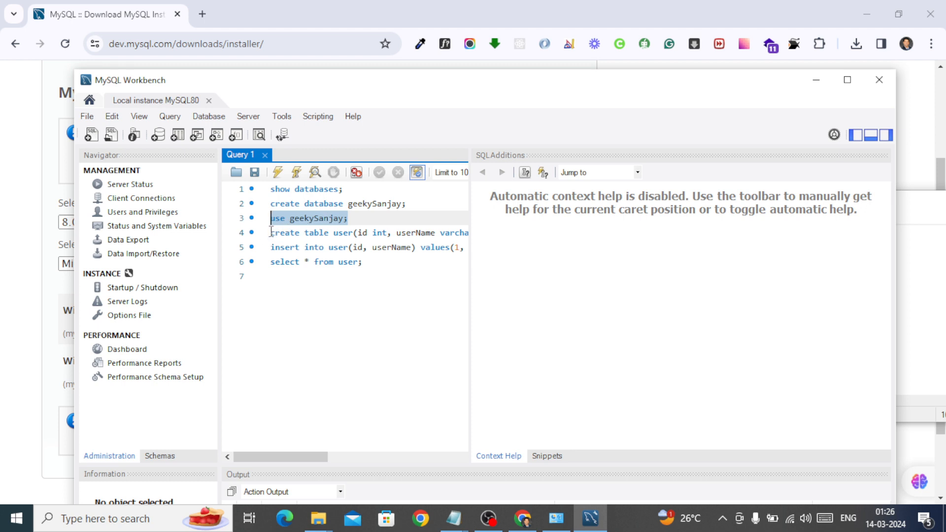
# Execute only the create table statement for the user table with columns id int and userName varchar(28)
pyautogui.moveTo(271, 232); pyautogui.dragTo(479, 233)
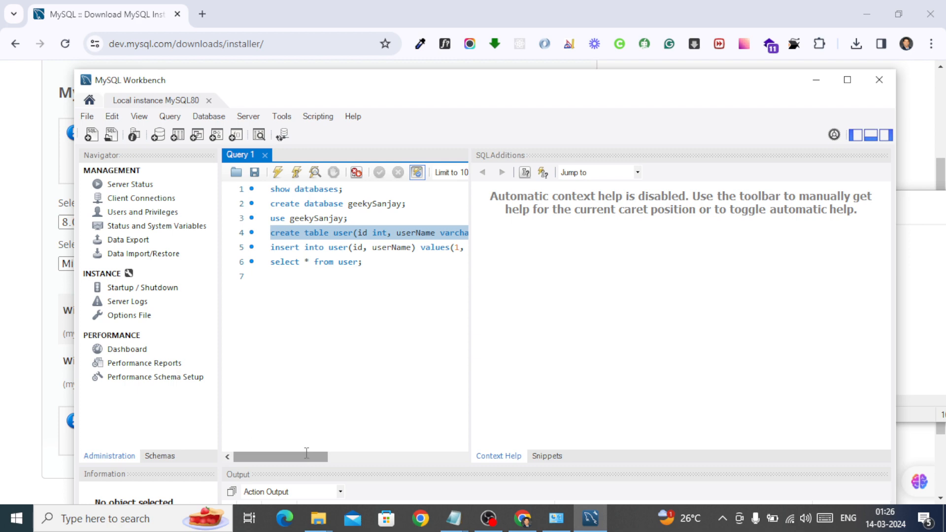
pyautogui.moveTo(306, 456); pyautogui.dragTo(326, 449)
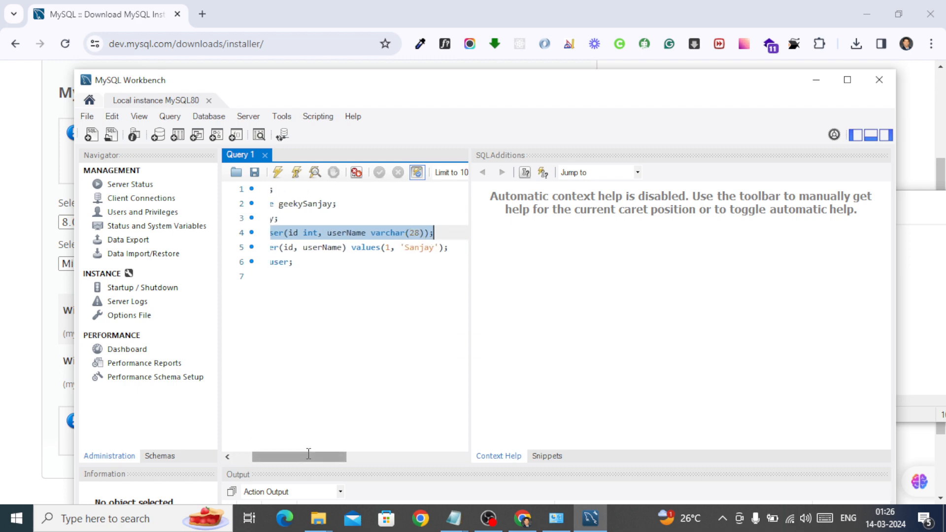
pyautogui.moveTo(311, 453); pyautogui.dragTo(286, 446)
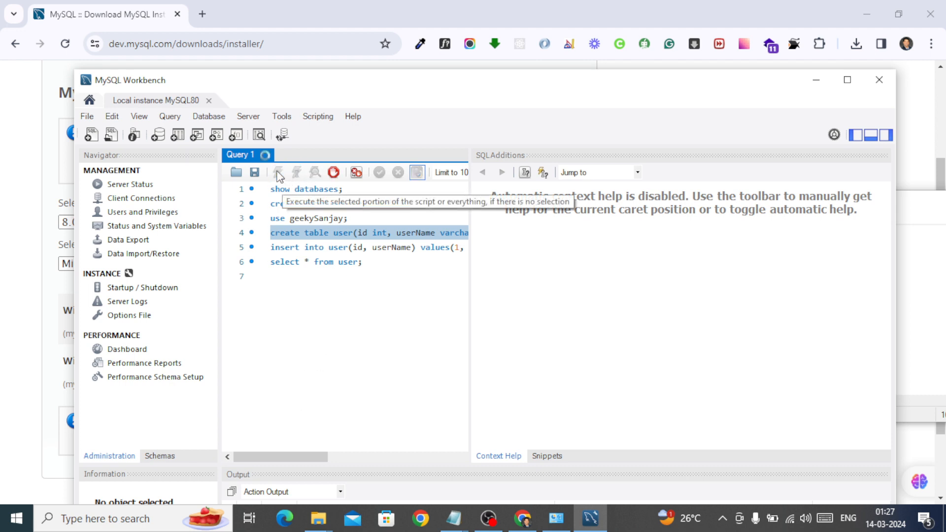
# Execute only the insert statement that adds a row with id 1 and the person's name to the user table
pyautogui.click(271, 248)
pyautogui.click(271, 248)
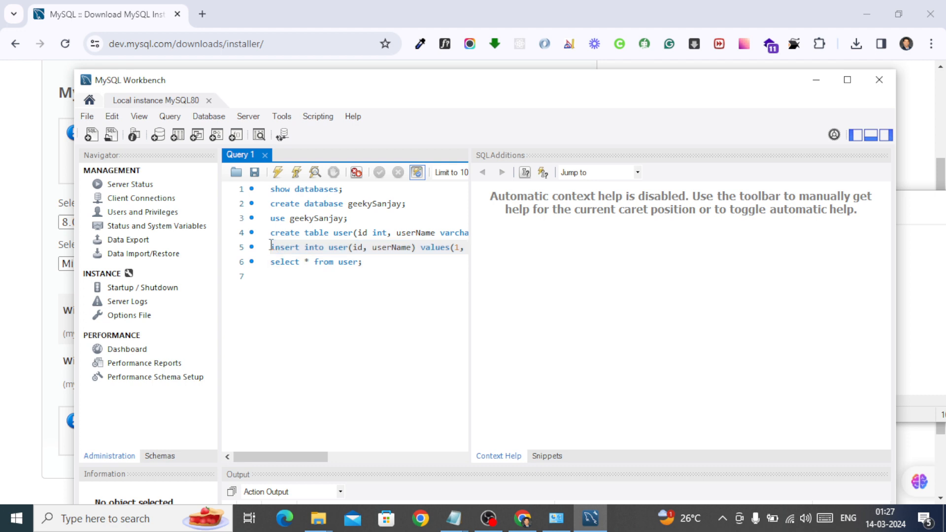
pyautogui.moveTo(271, 246); pyautogui.dragTo(477, 249)
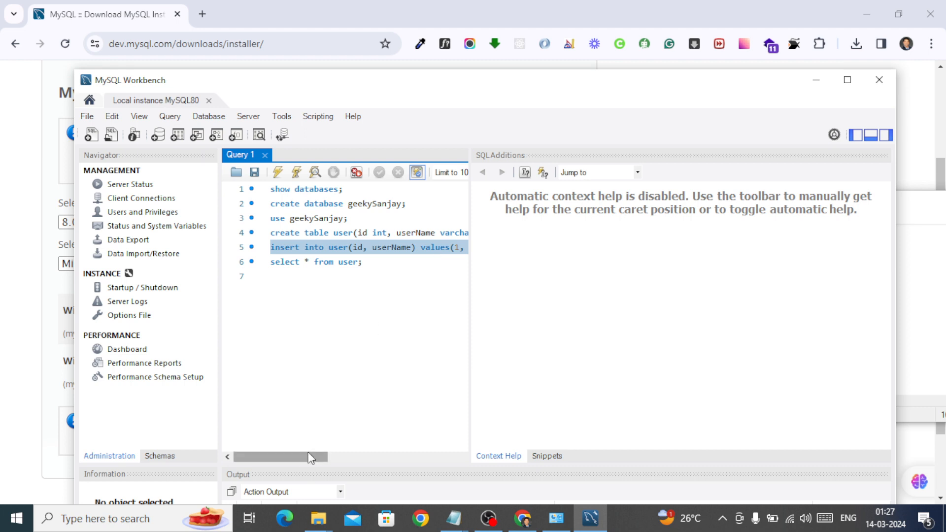
pyautogui.moveTo(308, 451); pyautogui.dragTo(282, 456)
pyautogui.keyDown('shift'); pyautogui.click(409, 250); pyautogui.keyUp('shift')
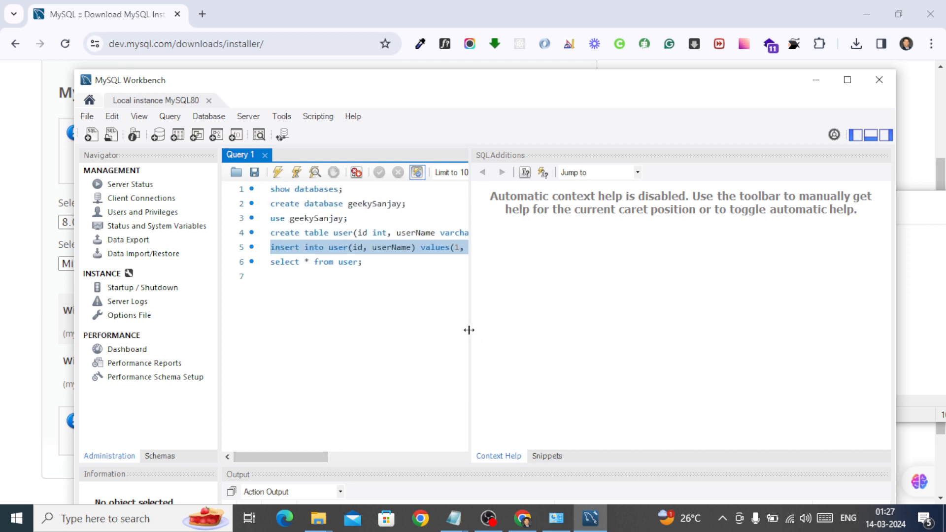
# Widen the query editor so the full statements fit, and execute only select * from user
pyautogui.moveTo(468, 330); pyautogui.dragTo(600, 324)
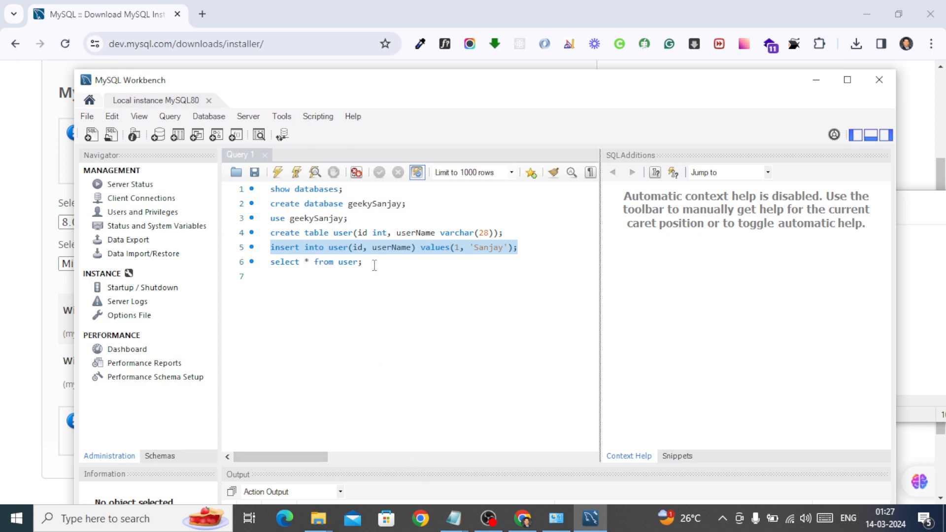
pyautogui.moveTo(374, 265); pyautogui.dragTo(262, 266)
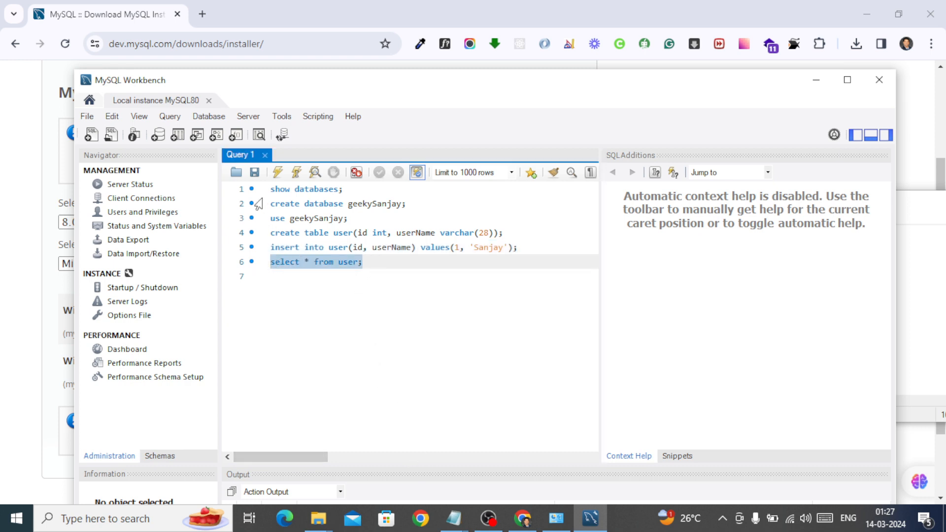
pyautogui.click(277, 171)
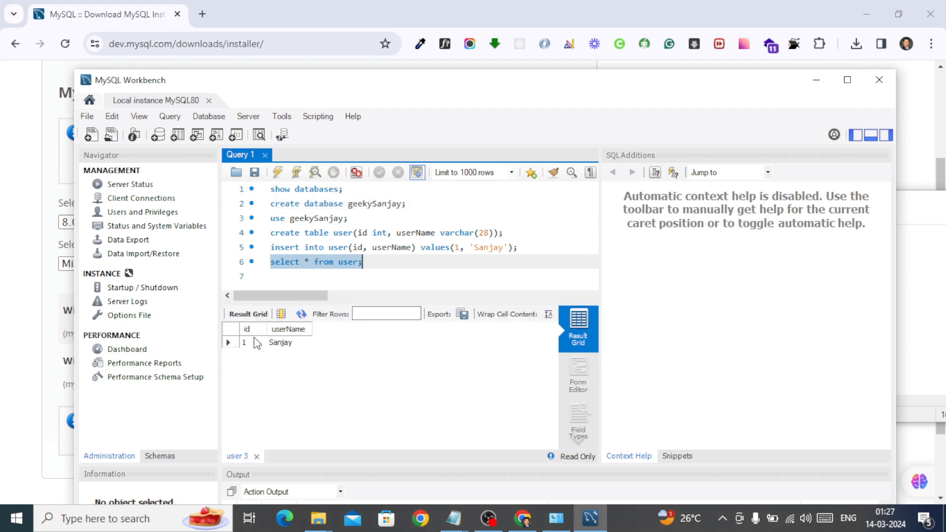